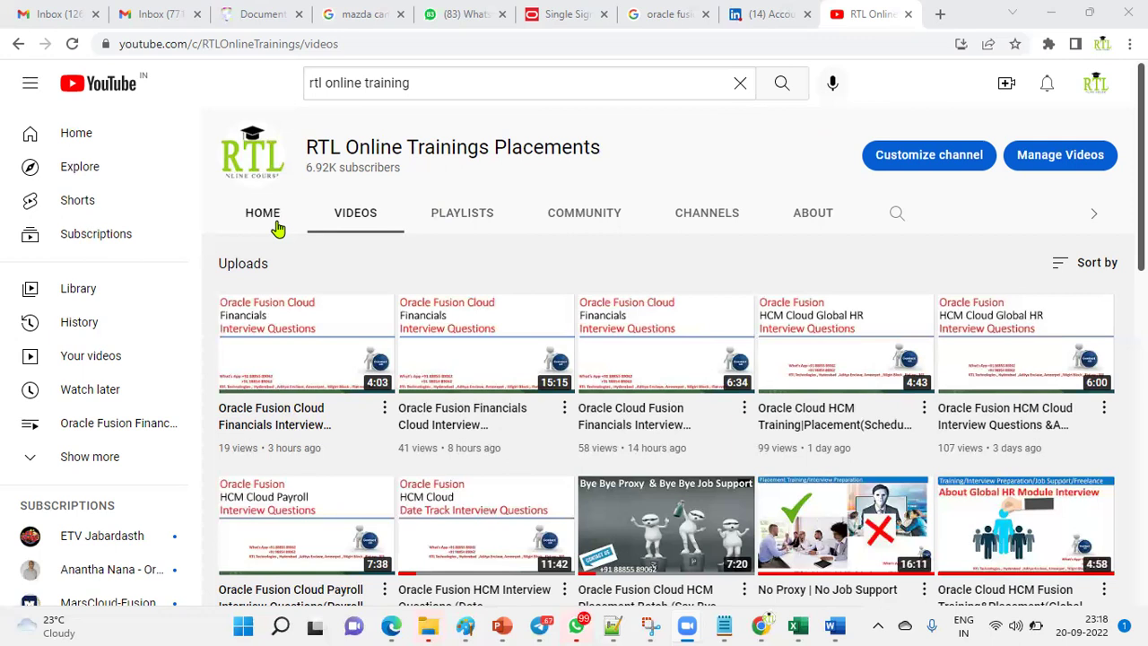
- Bring up the Book1 workbook and highlight the invoice entry: Accrual A/C debit 1000$, Liability credit 1000$
left_click(797, 625)
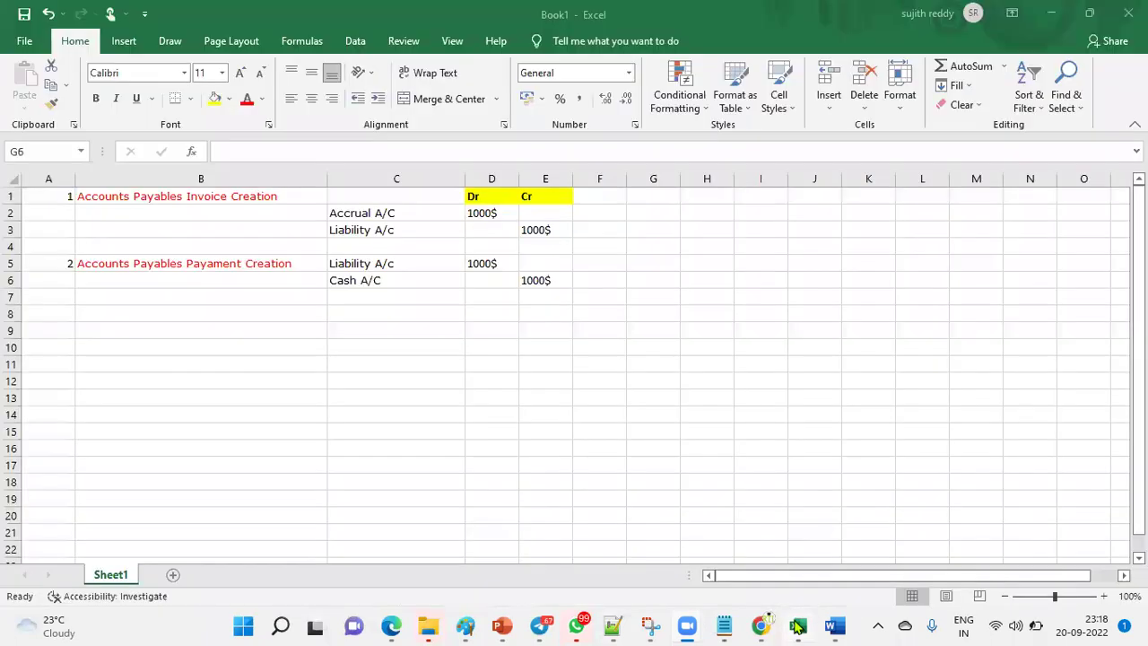
left_click(301, 194)
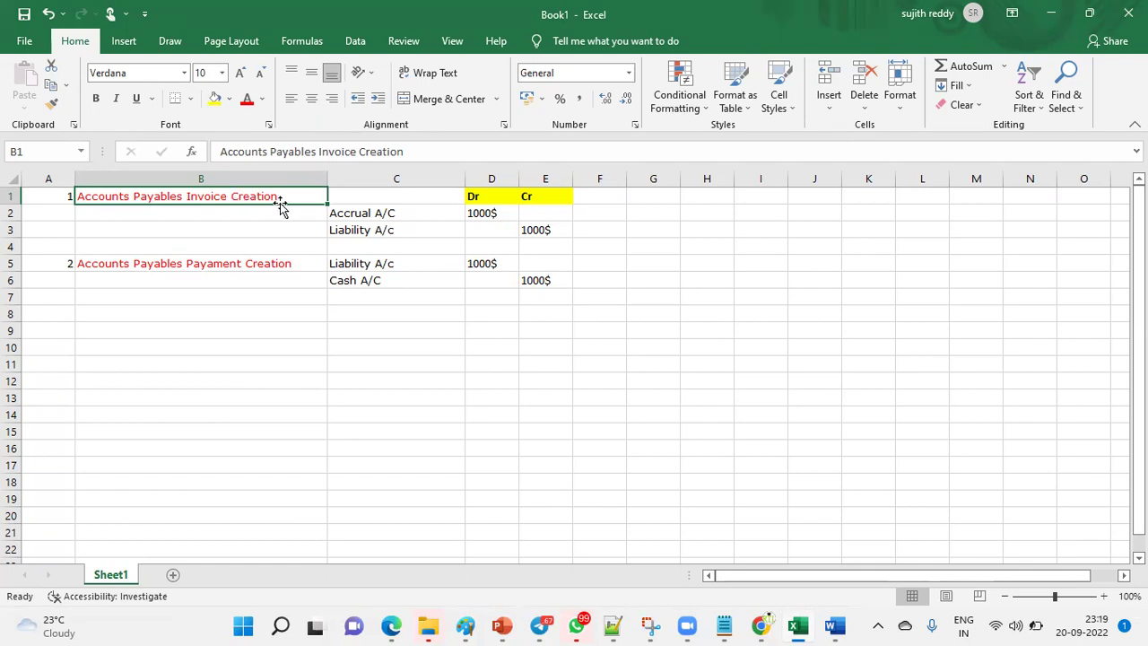
left_click(412, 214)
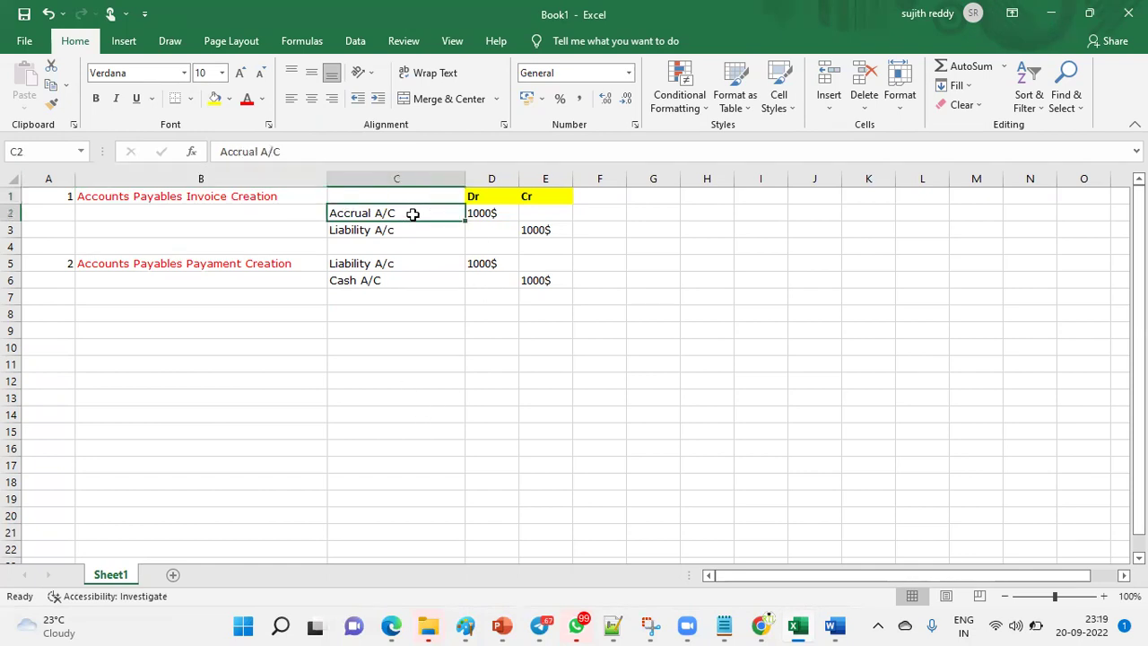
left_click(494, 213)
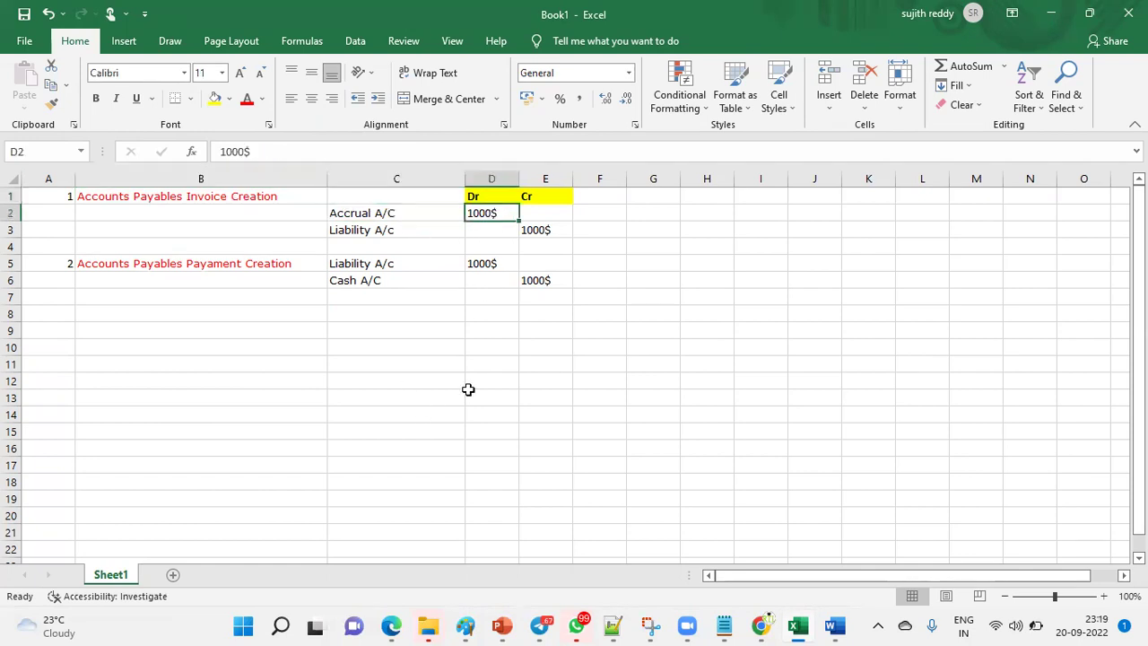
left_click(403, 244)
left_click(405, 217)
left_click(536, 228)
left_click(403, 214)
left_click(485, 212)
- Walk through the Cr column, the 1000$ Accrual A/C debit and the 1000$ Liability A/c credit again
left_click(551, 193)
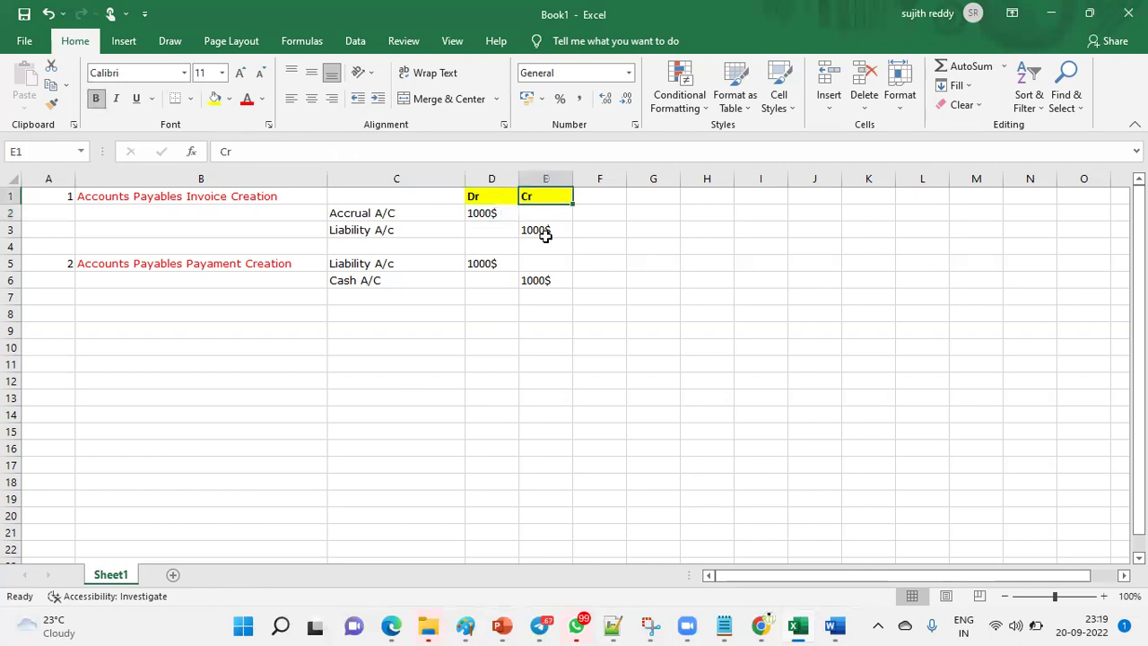
mouse_move(545, 625)
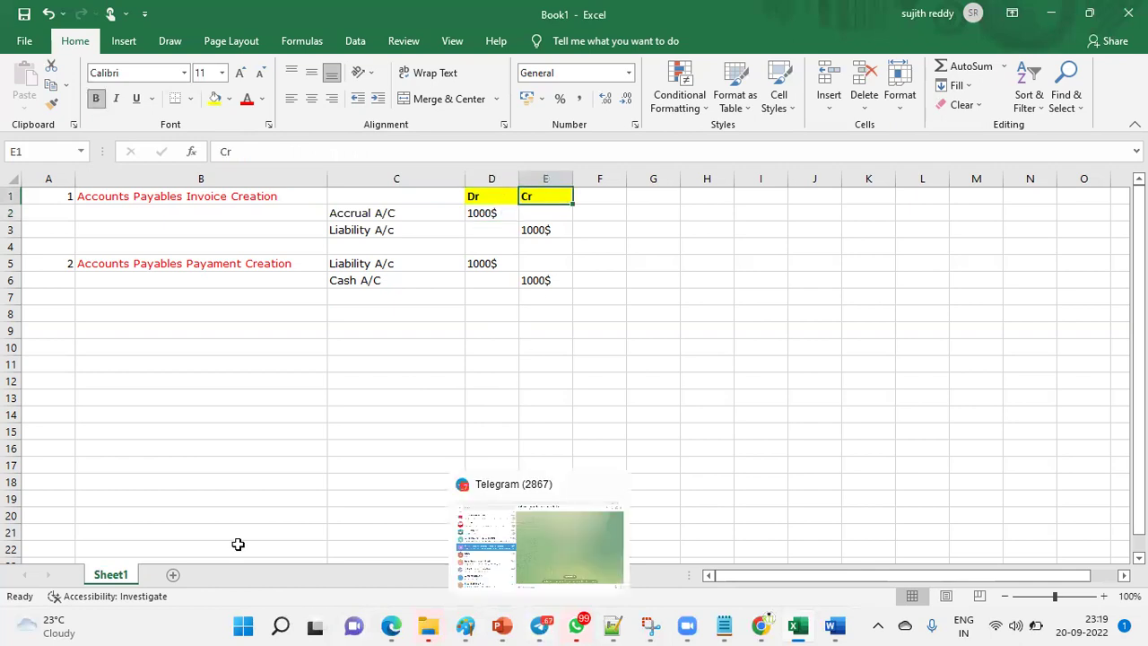
left_click(419, 315)
left_click(391, 216)
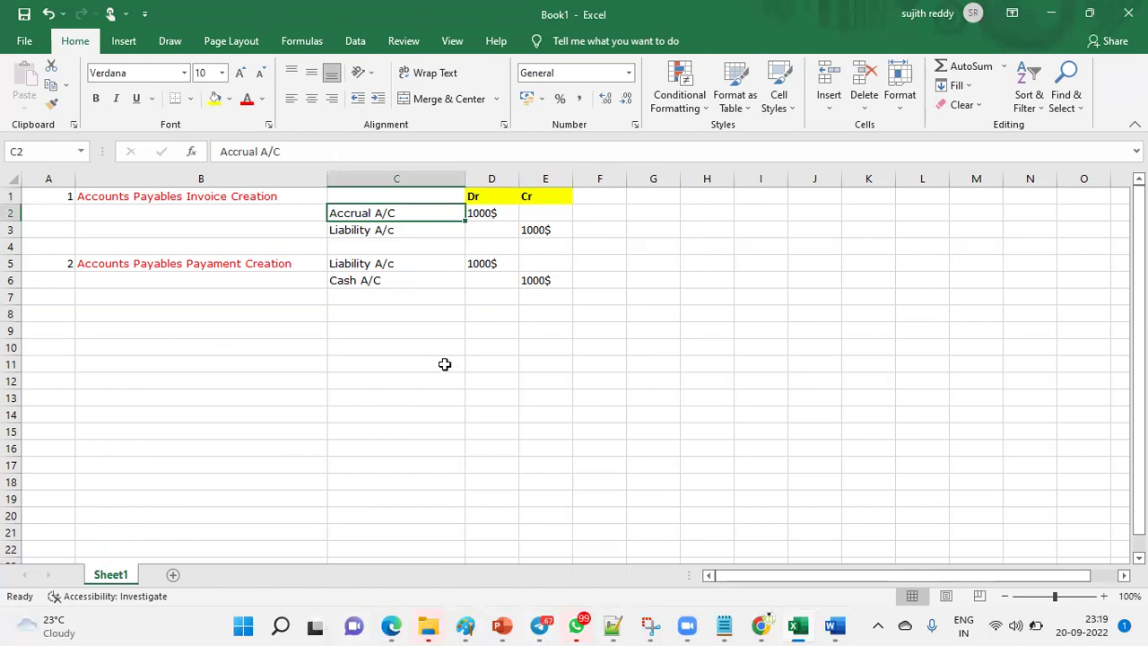
left_click(493, 217)
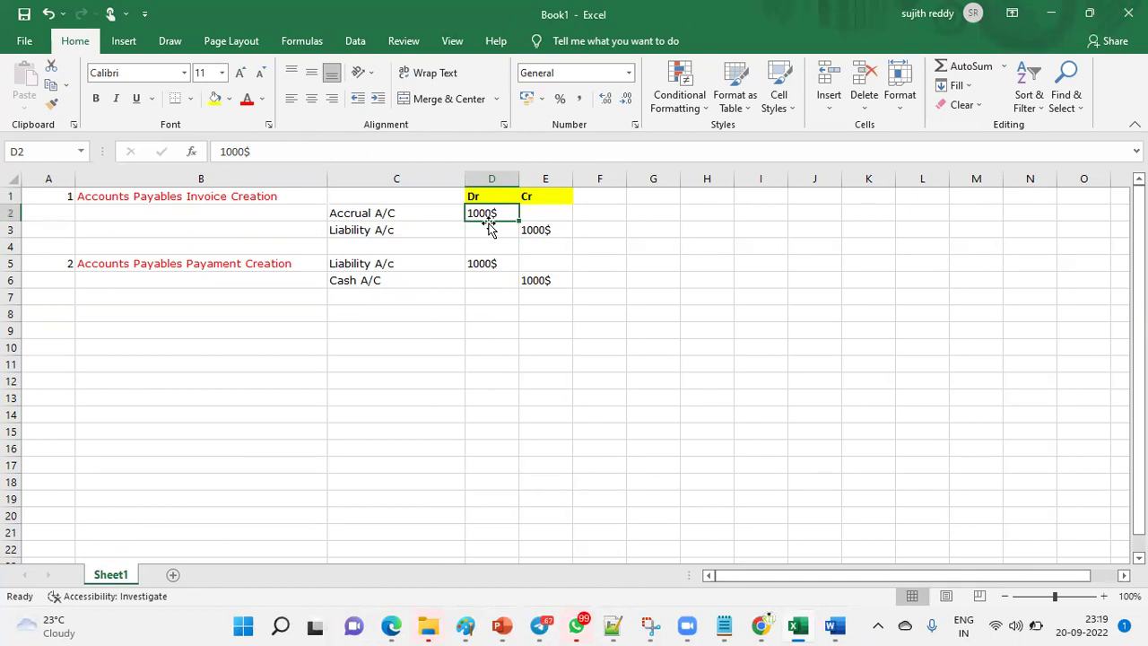
left_click(423, 240)
left_click(425, 228)
left_click(535, 232)
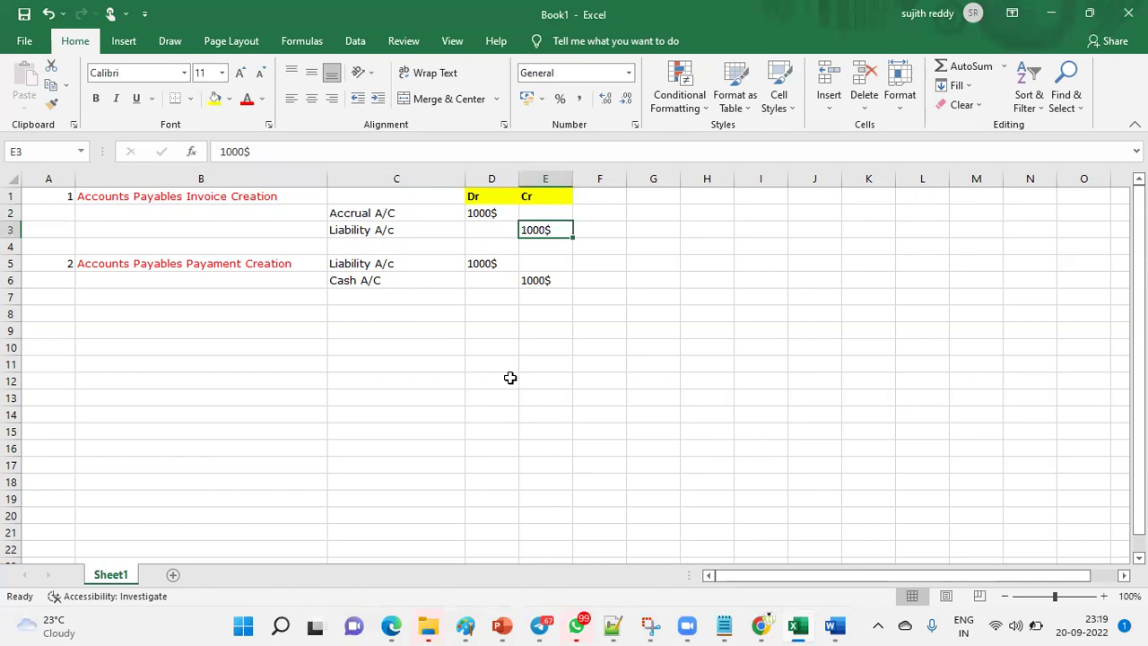
left_click(297, 263)
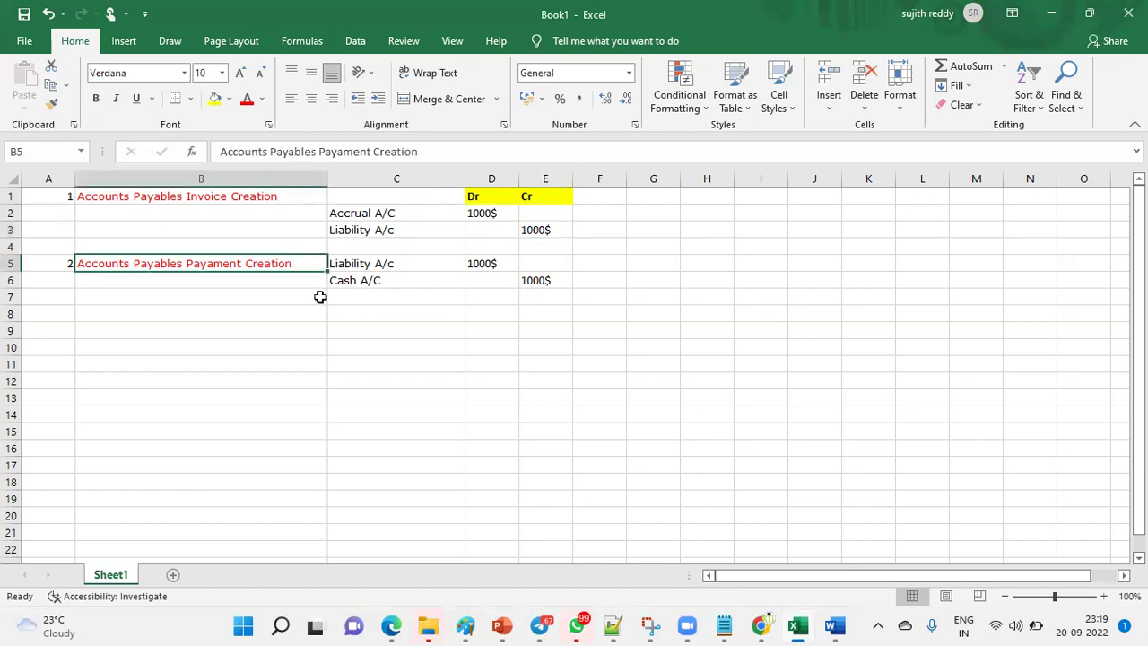
left_click(403, 267)
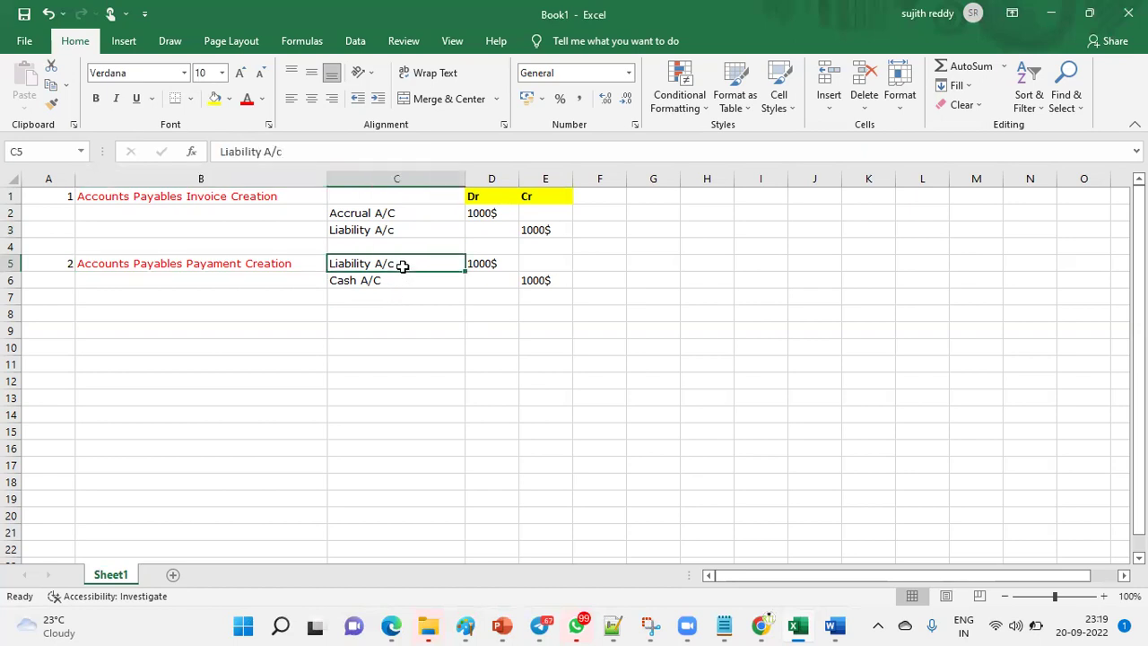
left_click(487, 265)
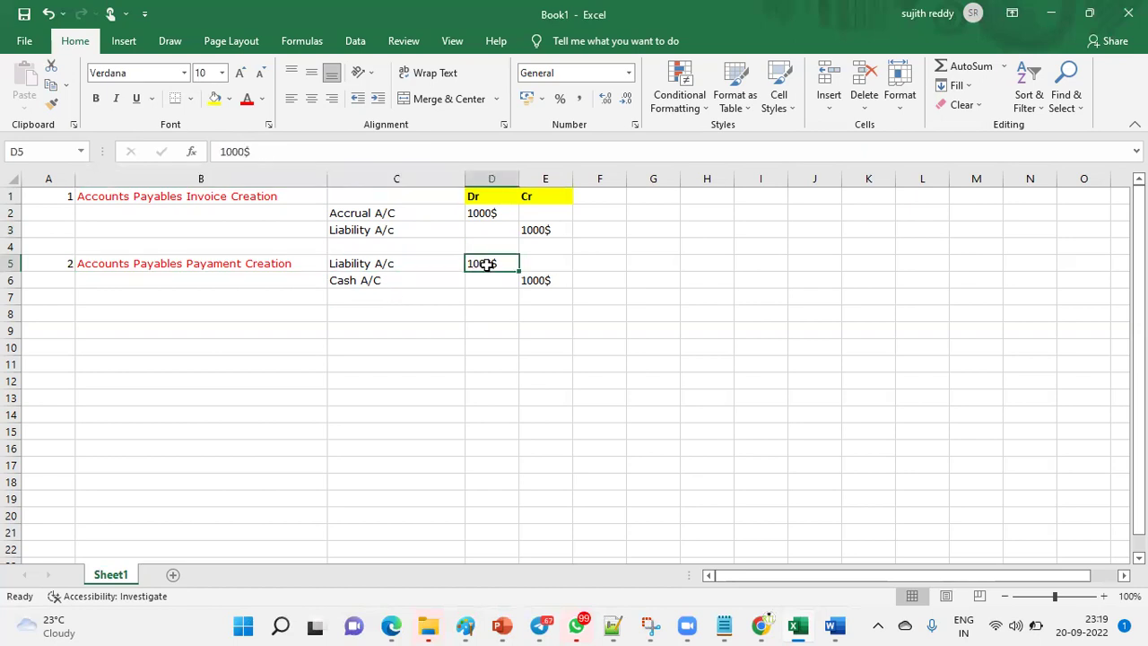
left_click(437, 278)
left_click(541, 280)
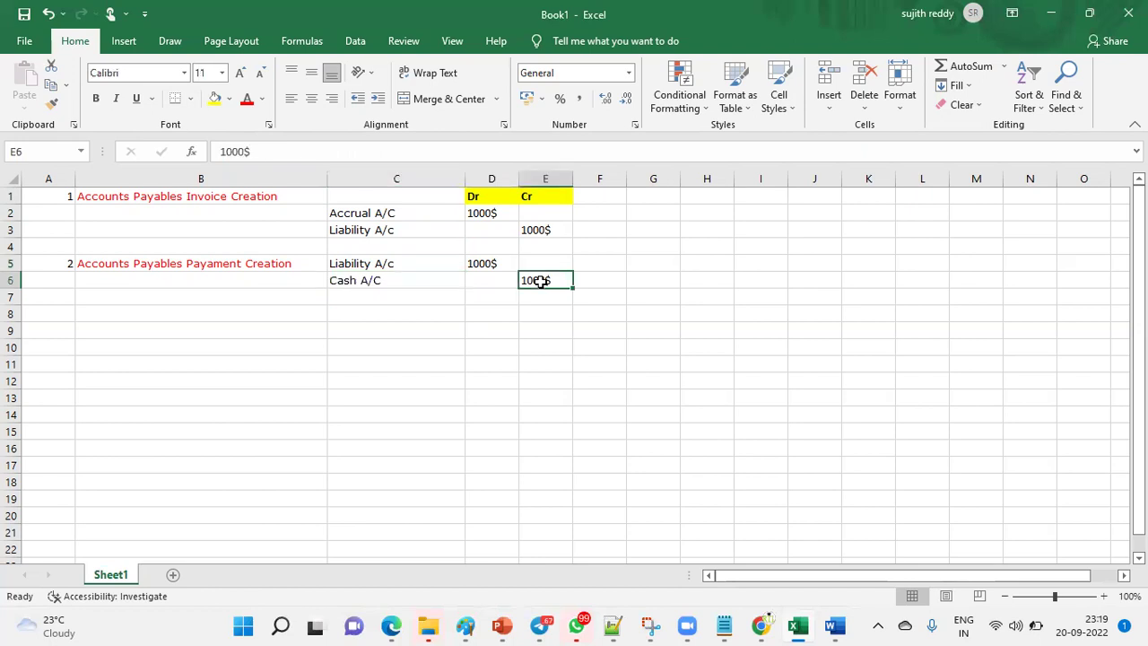
left_click_drag(358, 198, 571, 281)
left_click(416, 229)
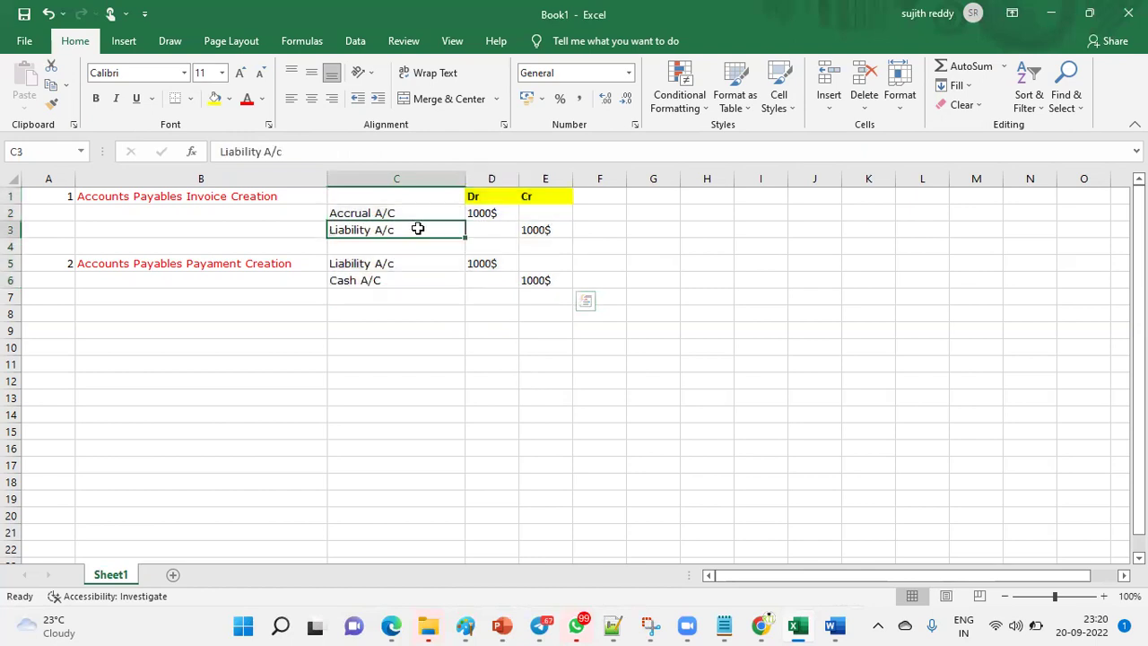
left_click(544, 234)
left_click(455, 262)
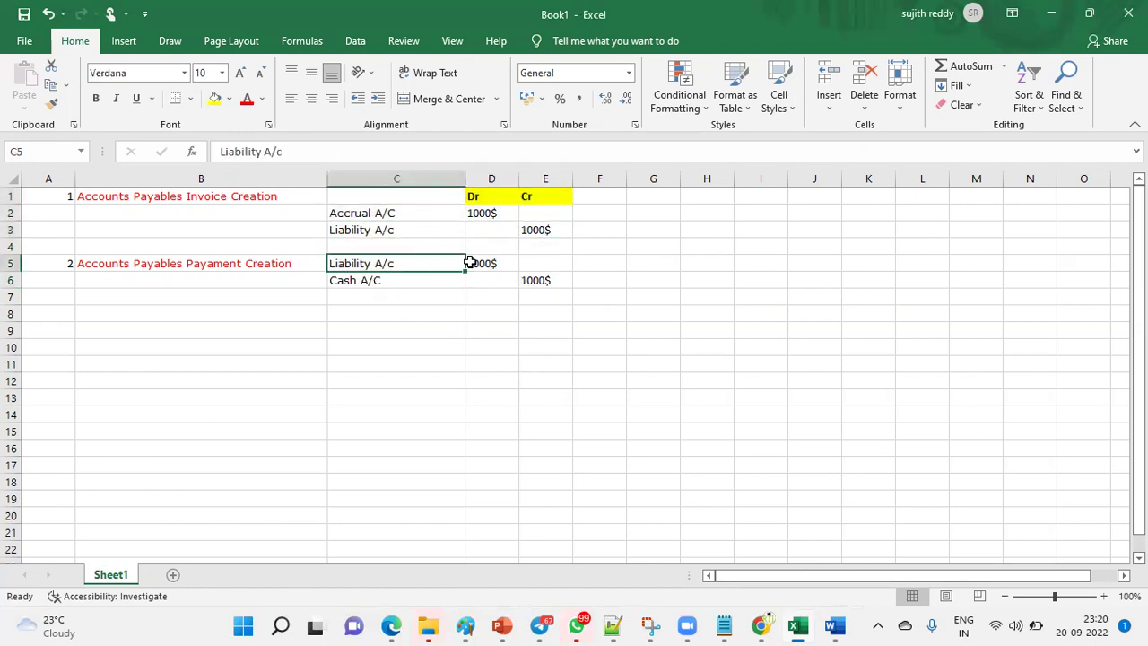
left_click(478, 263)
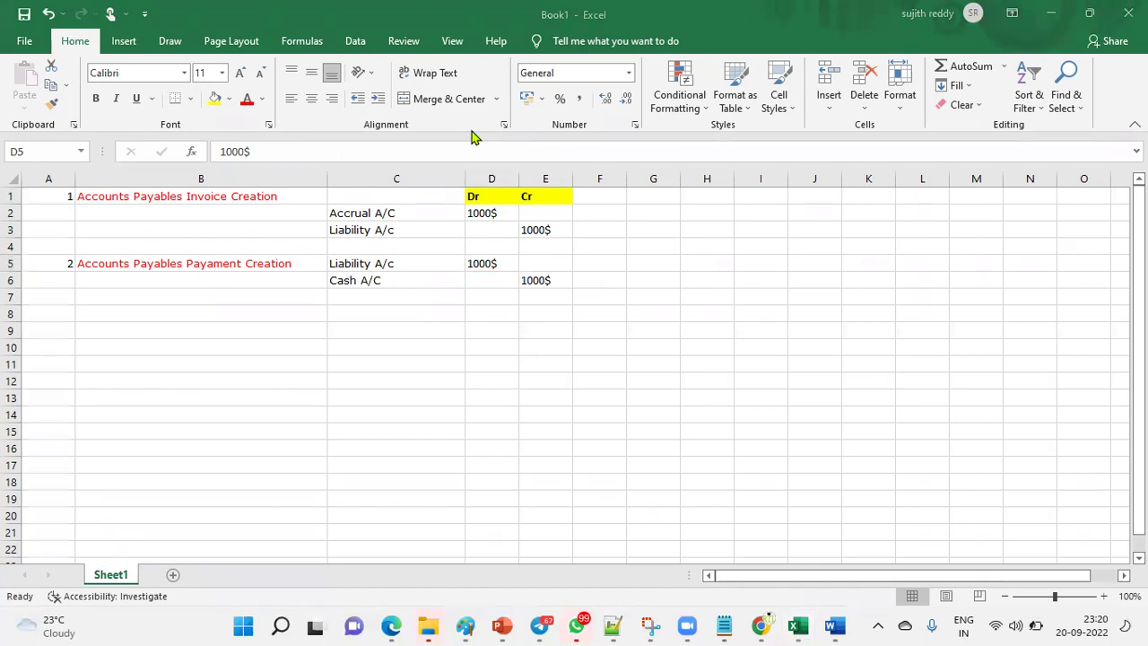
mouse_move(321, 222)
left_mouse_down()
mouse_move(338, 243)
mouse_move(410, 260)
mouse_move(582, 265)
left_mouse_up()
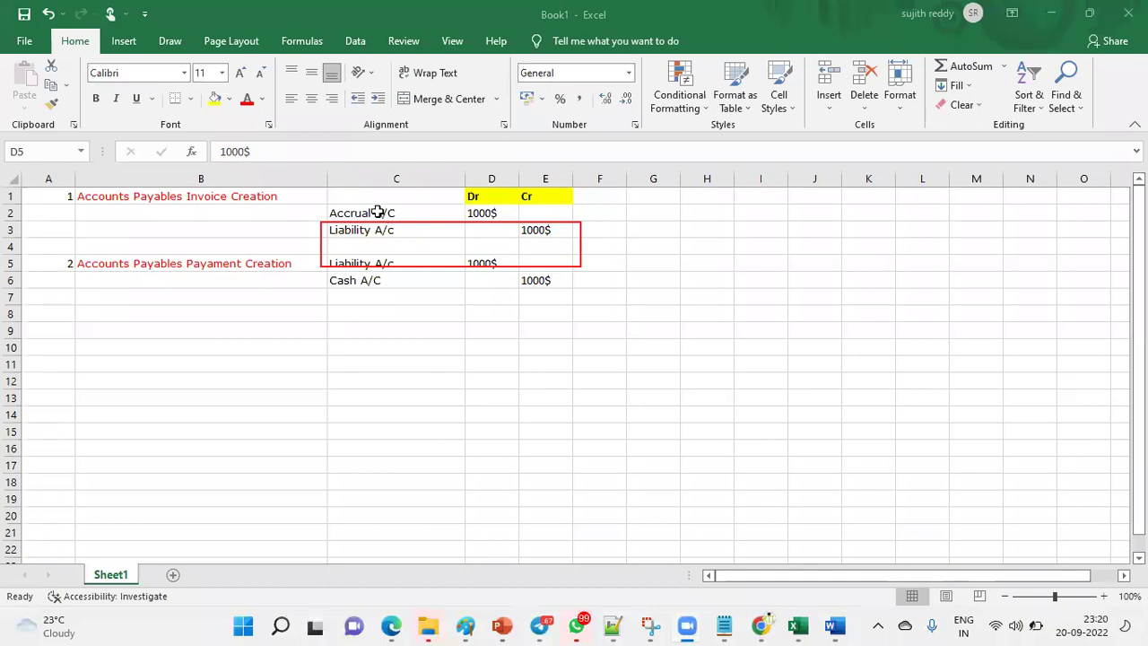
- Copy the Accrual A/C 1000$ line into row 9 and the Cash A/C 1000$ line into row 10
left_click(449, 213)
left_click_drag(452, 213, 489, 213)
key("ctrl+c")
left_click(381, 329)
key("ctrl+v")
left_click_drag(377, 277, 522, 276)
key("ctrl+c")
left_click(403, 347)
key("ctrl+v")
- Check the new Accrual A/C 1000$ debit and Cash A/C 1000$ credit, then cancel the pending copy
left_click(445, 332)
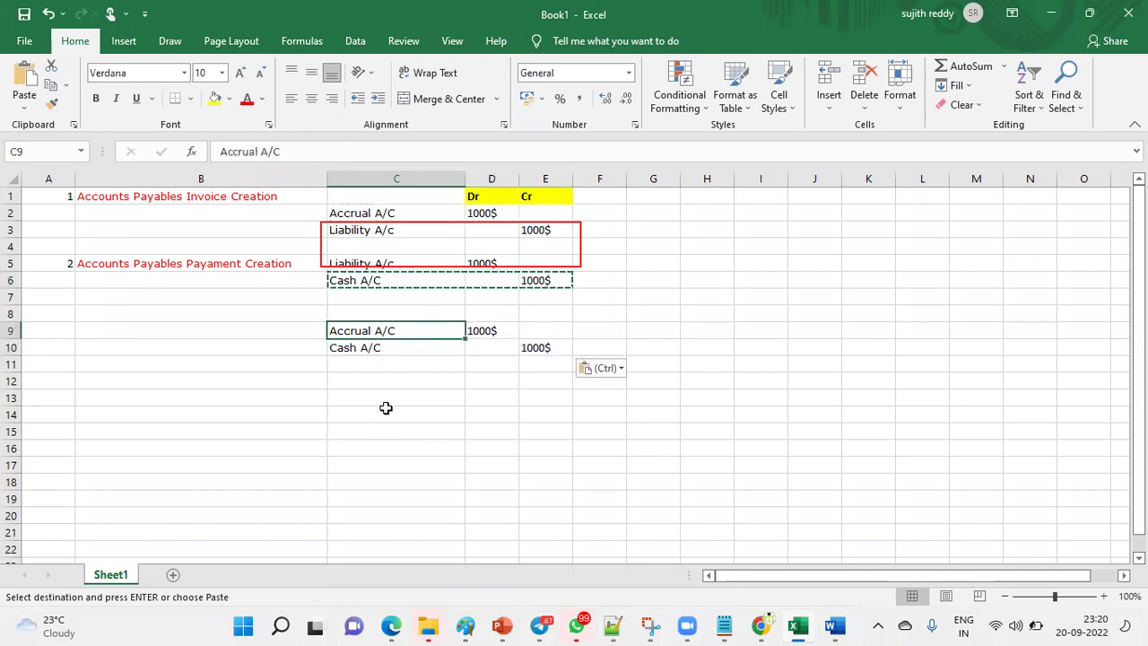
left_click(485, 334)
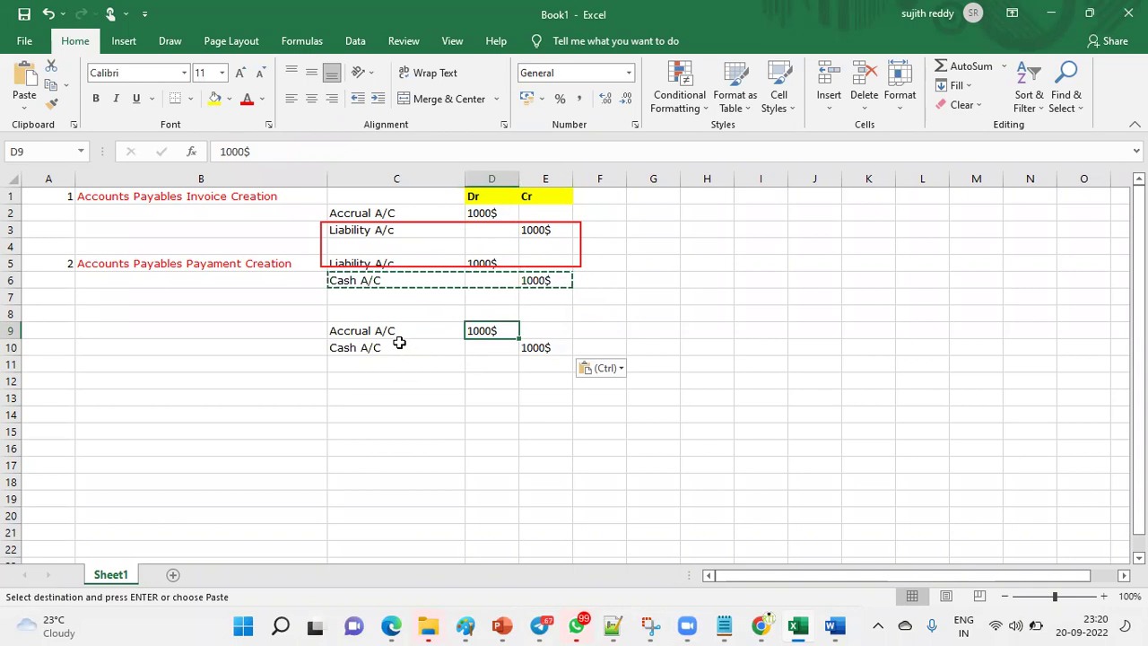
left_click(544, 344)
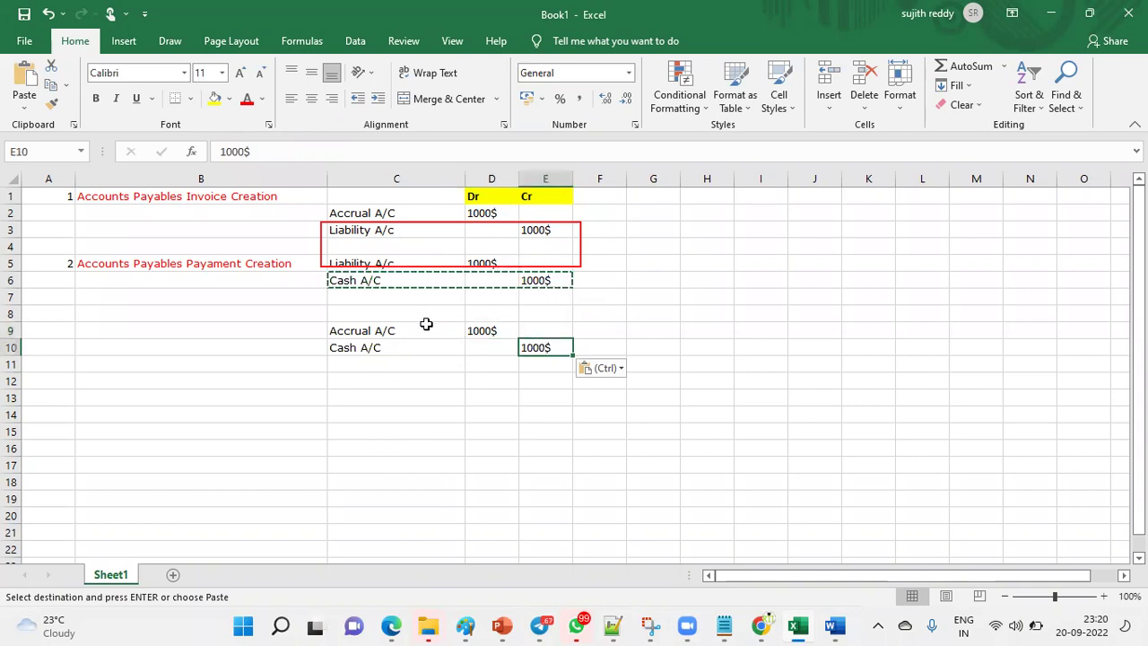
left_click_drag(418, 325, 469, 328)
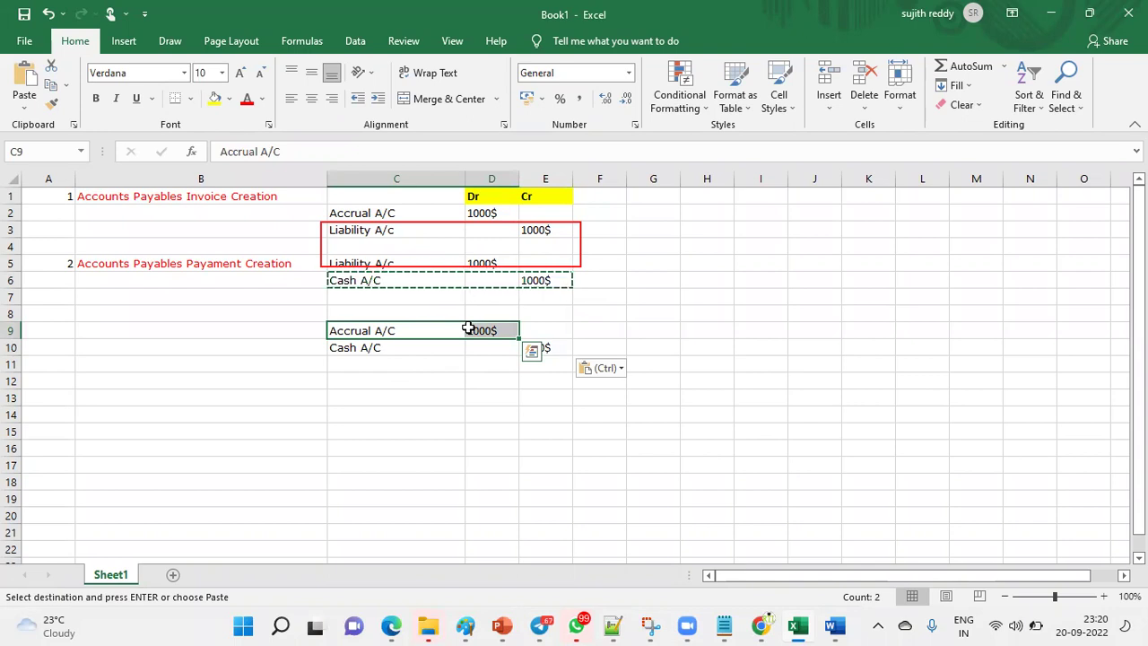
left_click_drag(458, 351, 566, 350)
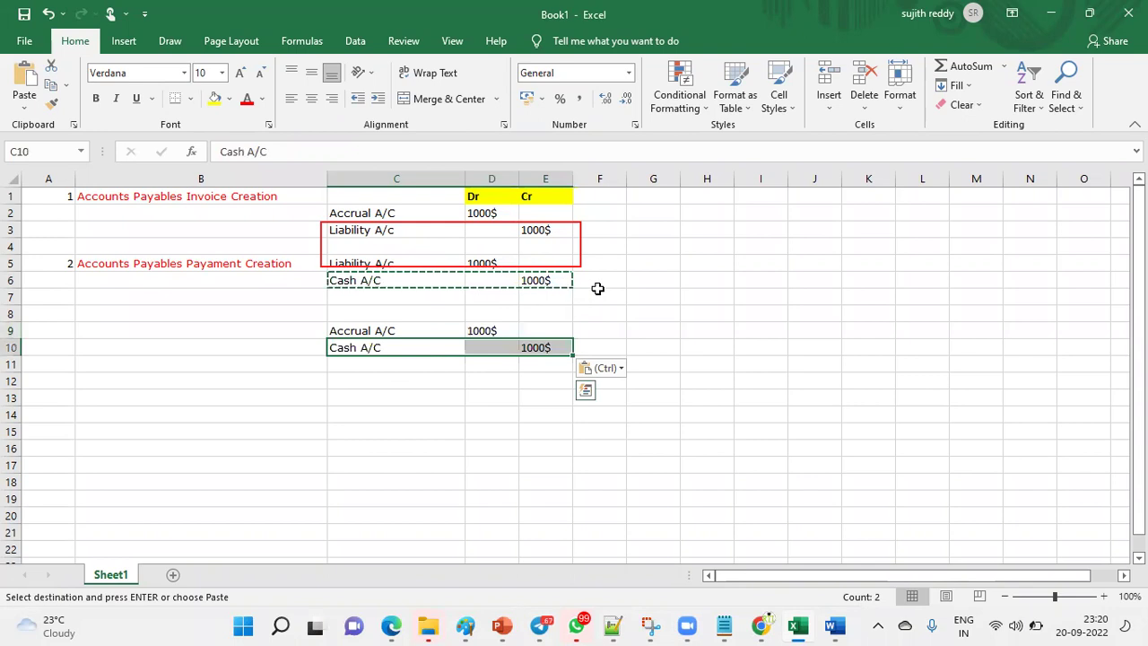
key("Escape")
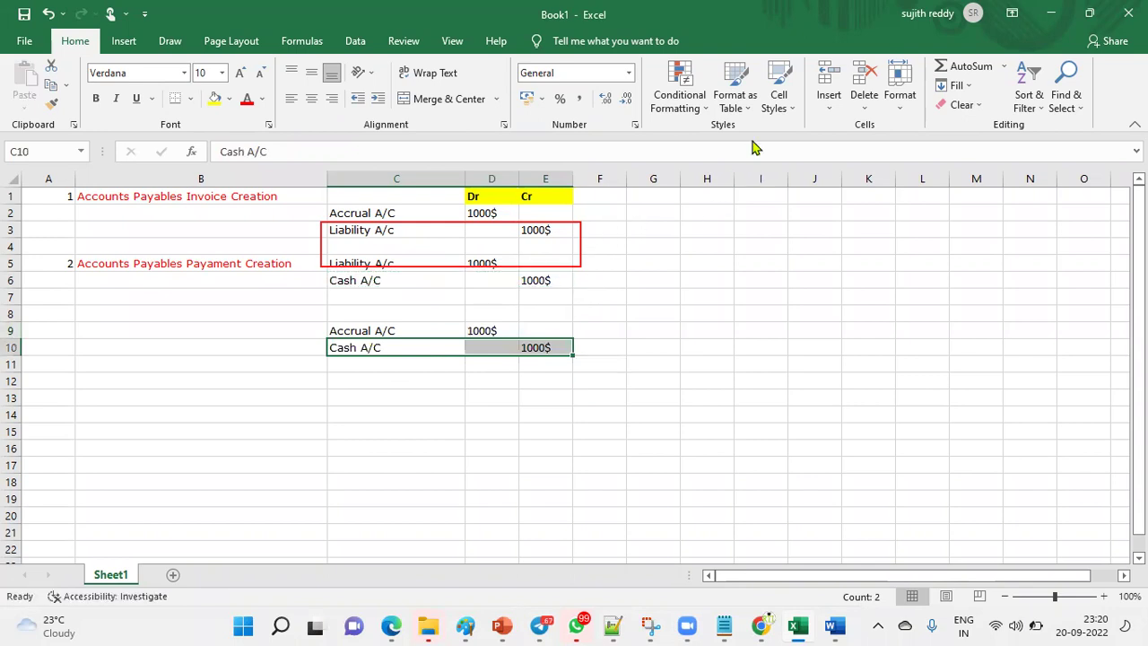
- Clear the red marking around the Liability lines, keeping the existing 1000$, and return to Oracle Fusion
key("e")
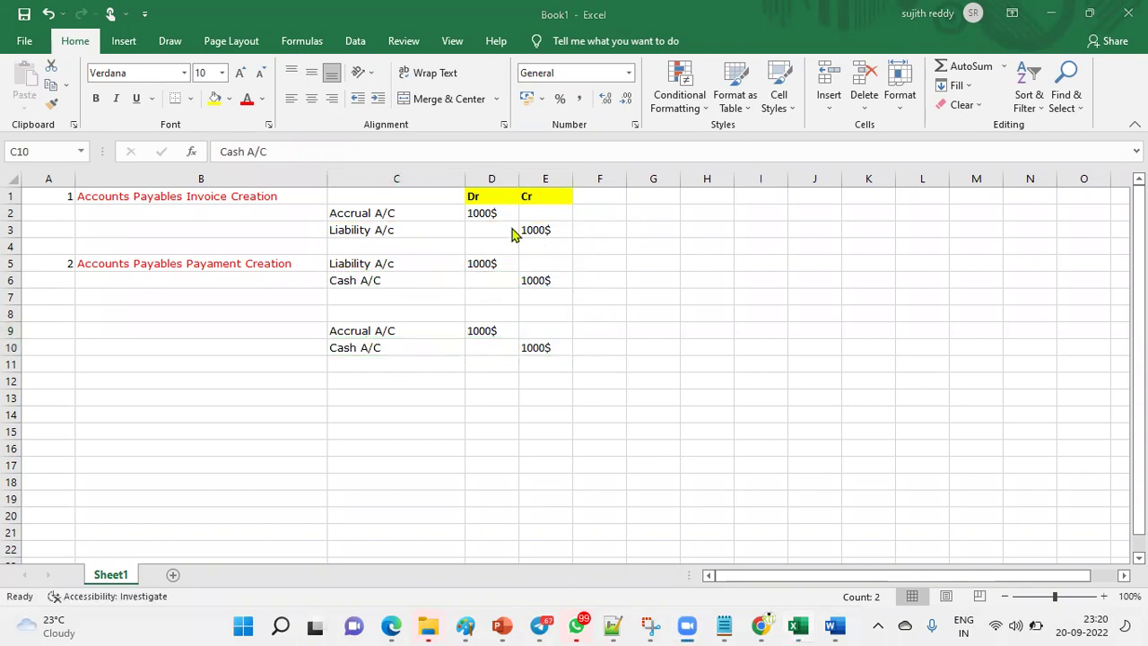
left_click(434, 232)
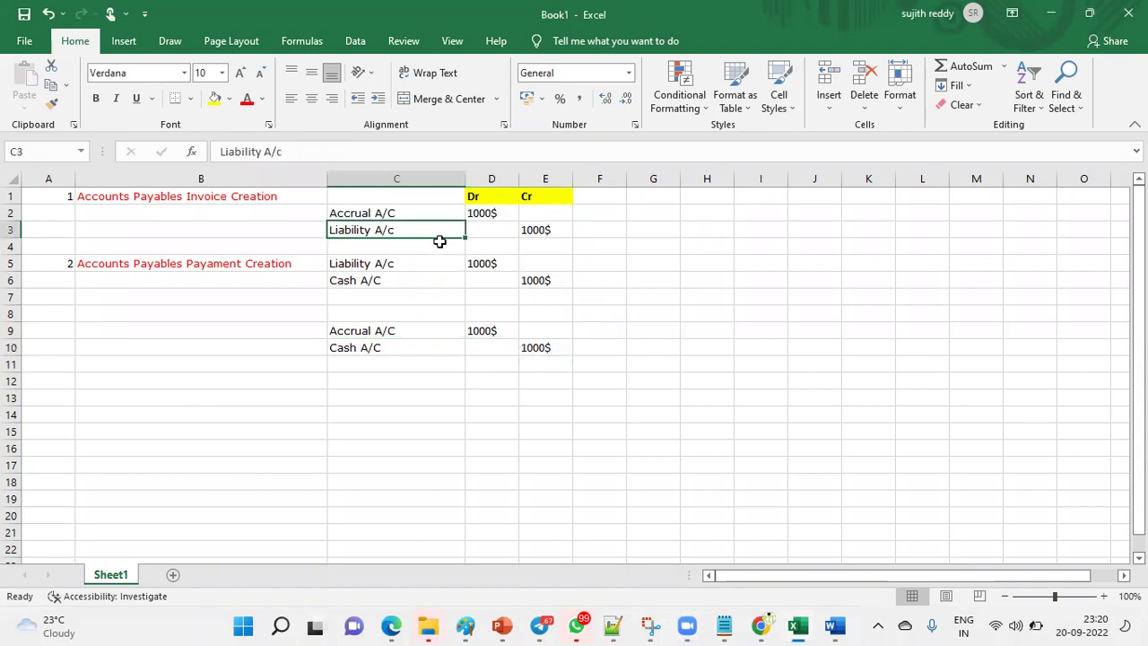
left_click_drag(436, 224, 524, 228)
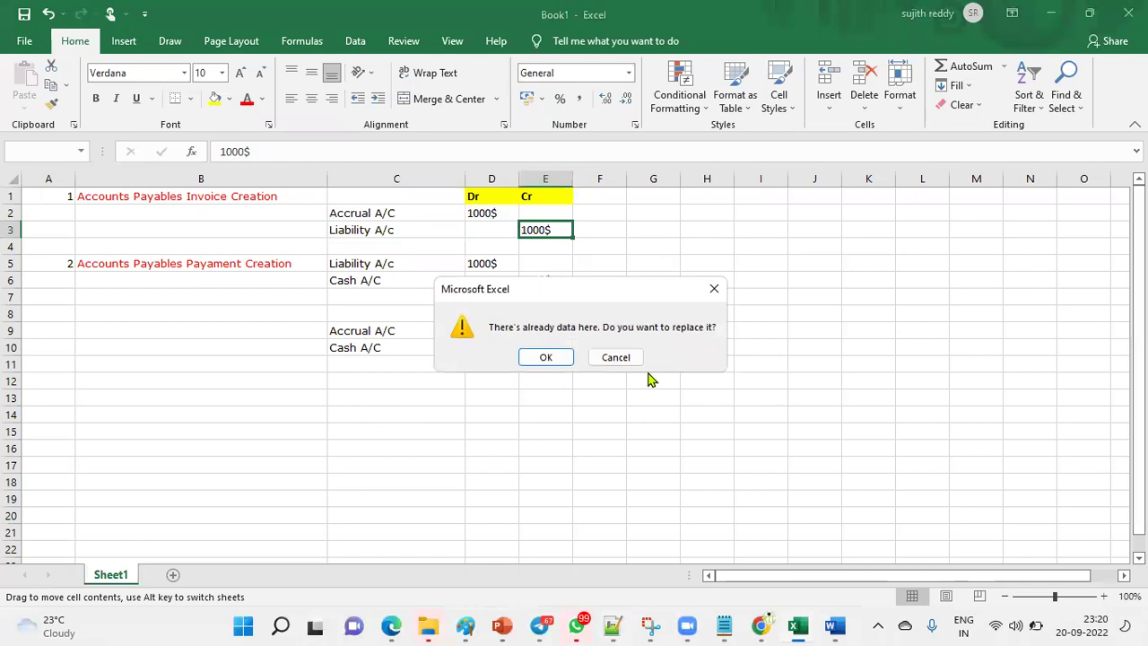
left_click(622, 359)
left_click(757, 320)
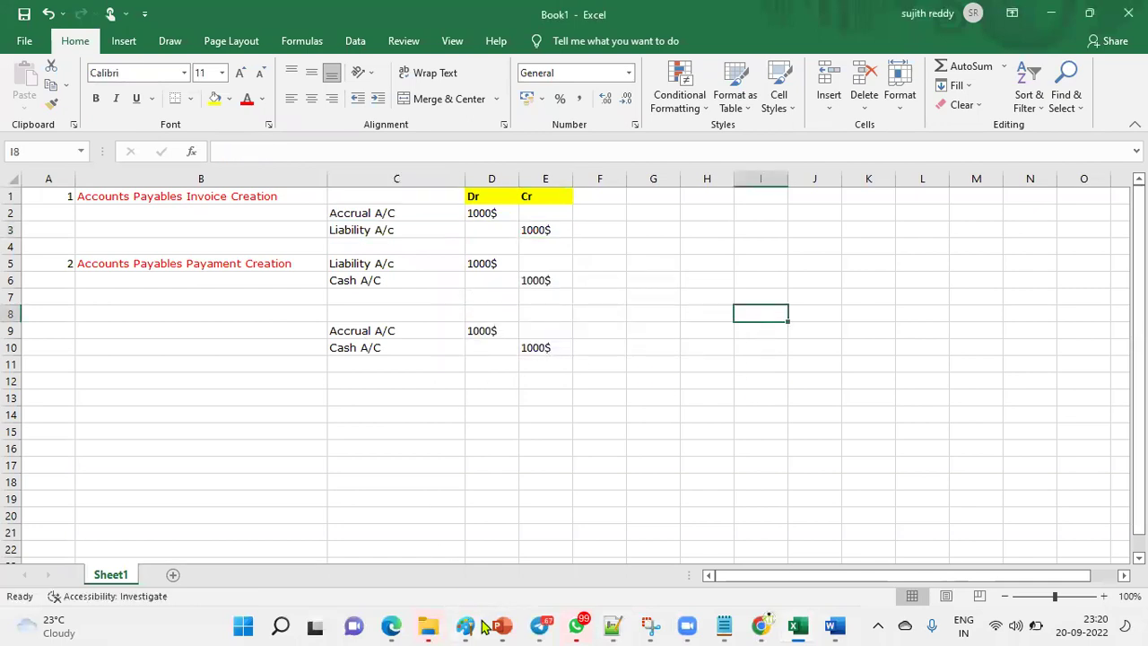
mouse_move(404, 625)
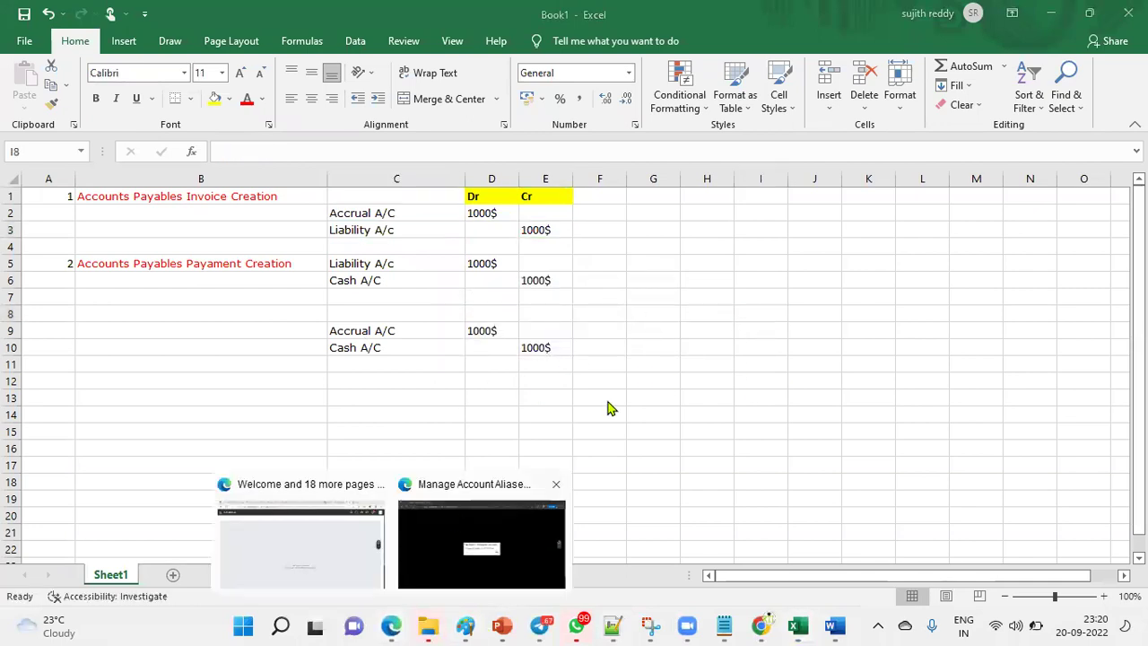
left_click(354, 558)
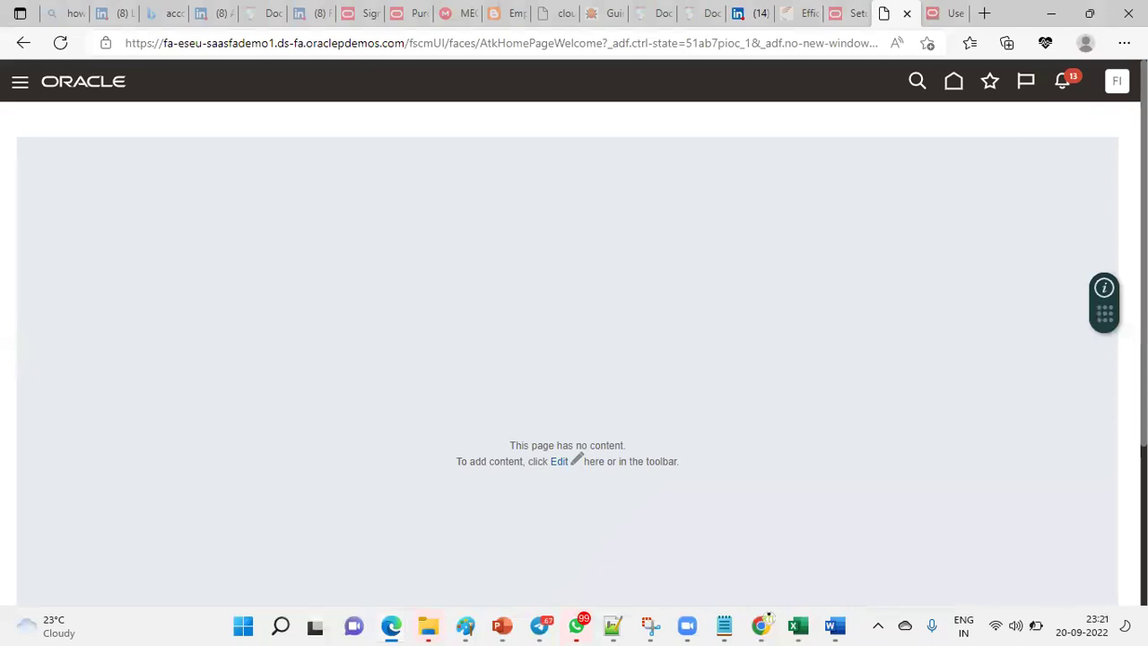
- Go to Setup and Maintenance, choose the Financials offering, and show the page full screen
left_click(1117, 82)
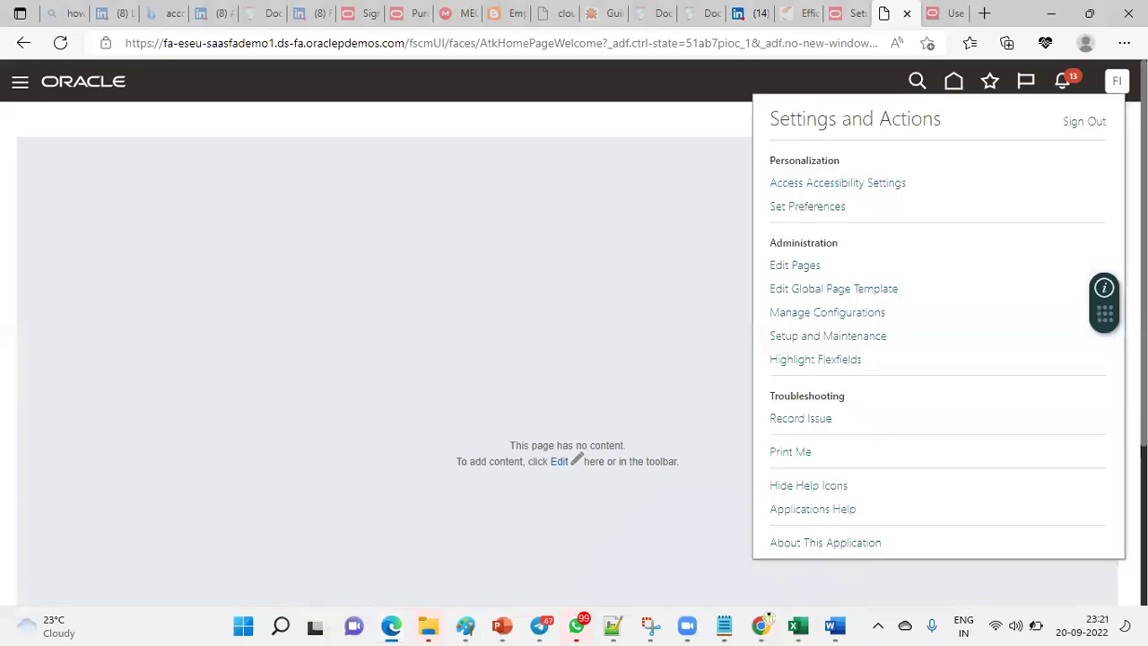
left_click(857, 341)
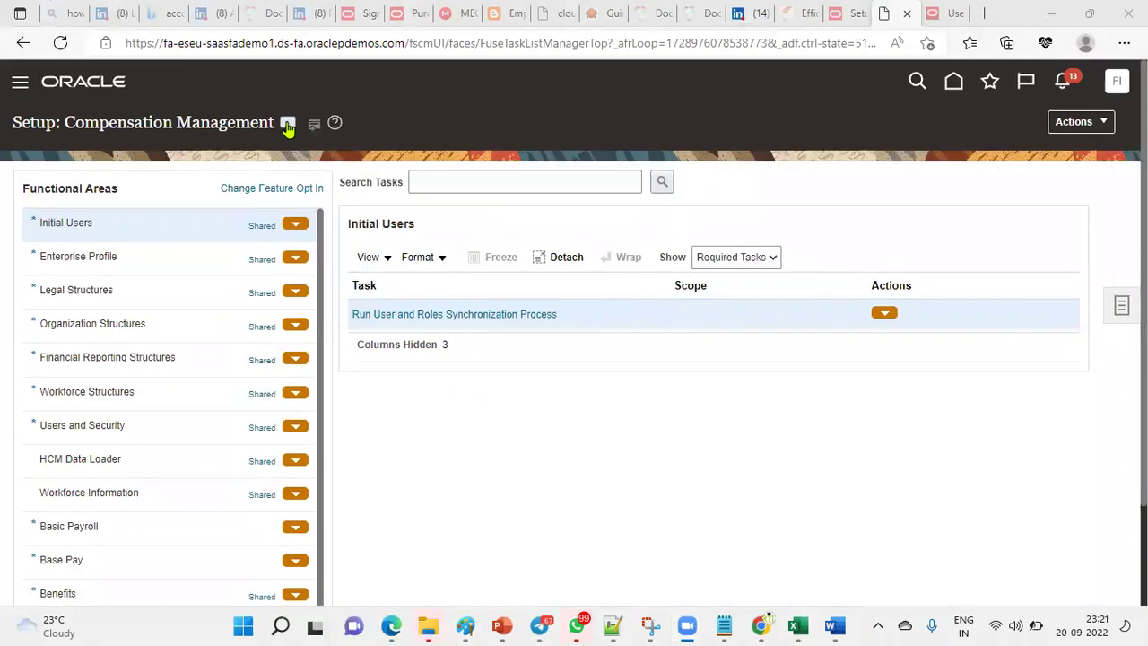
left_click(287, 124)
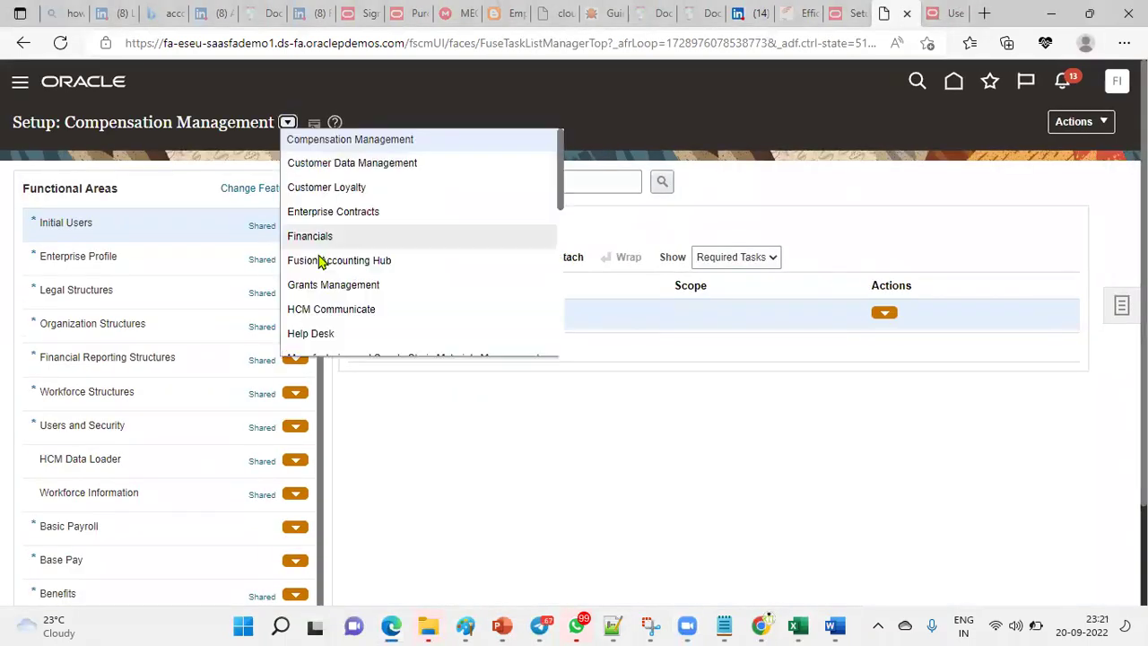
left_click(1124, 42)
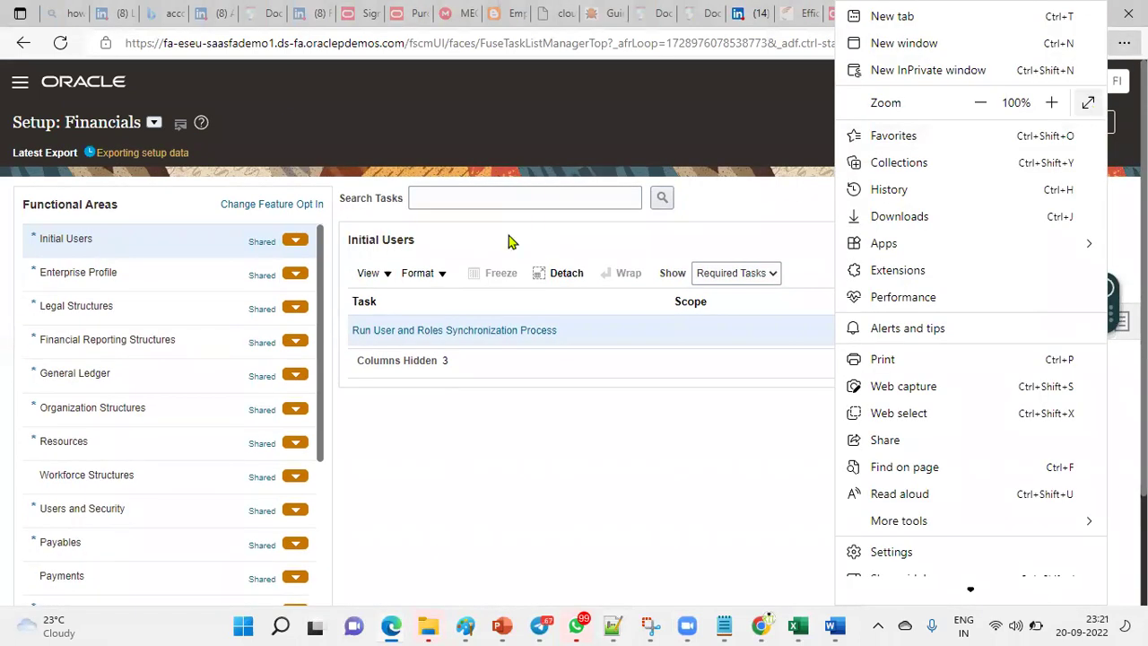
left_click(1091, 103)
- Search the Financials setup tasks for 'common option', fixing the misspelled 'commom'
left_click(482, 139)
type("commom optio")
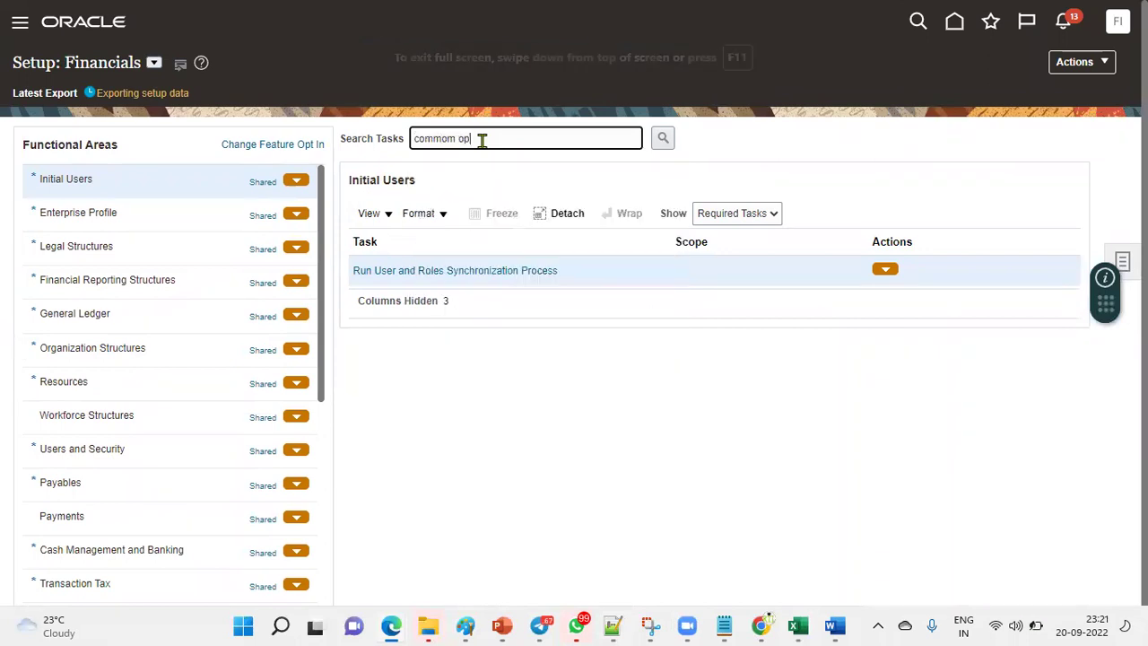
type("n")
key("Return")
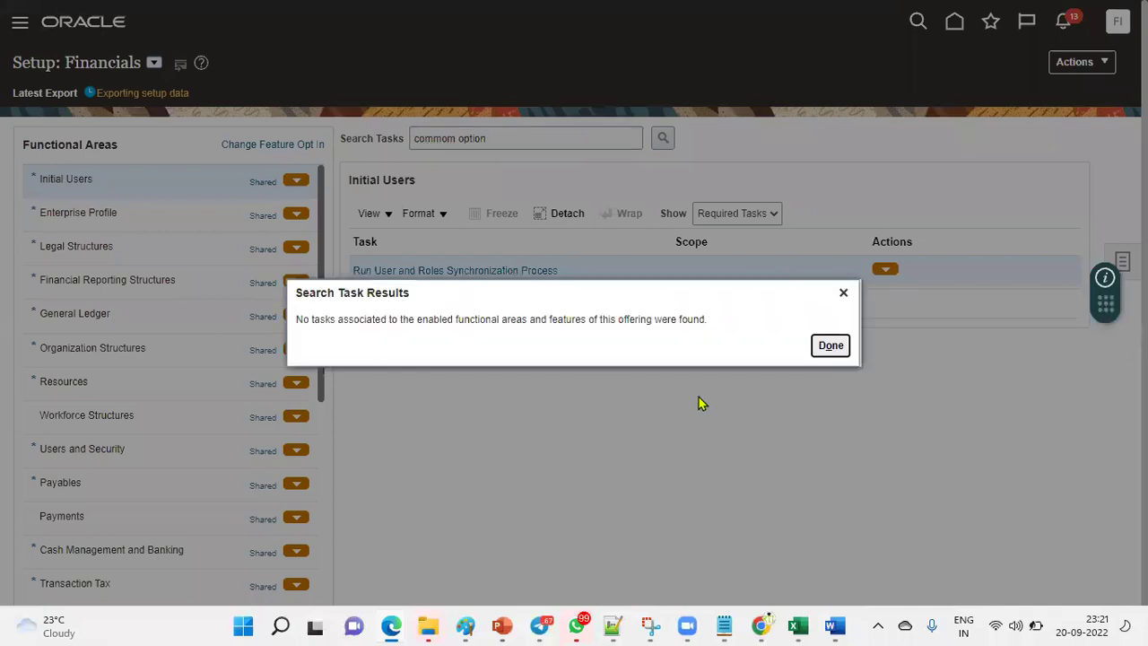
left_click(825, 346)
left_click(843, 292)
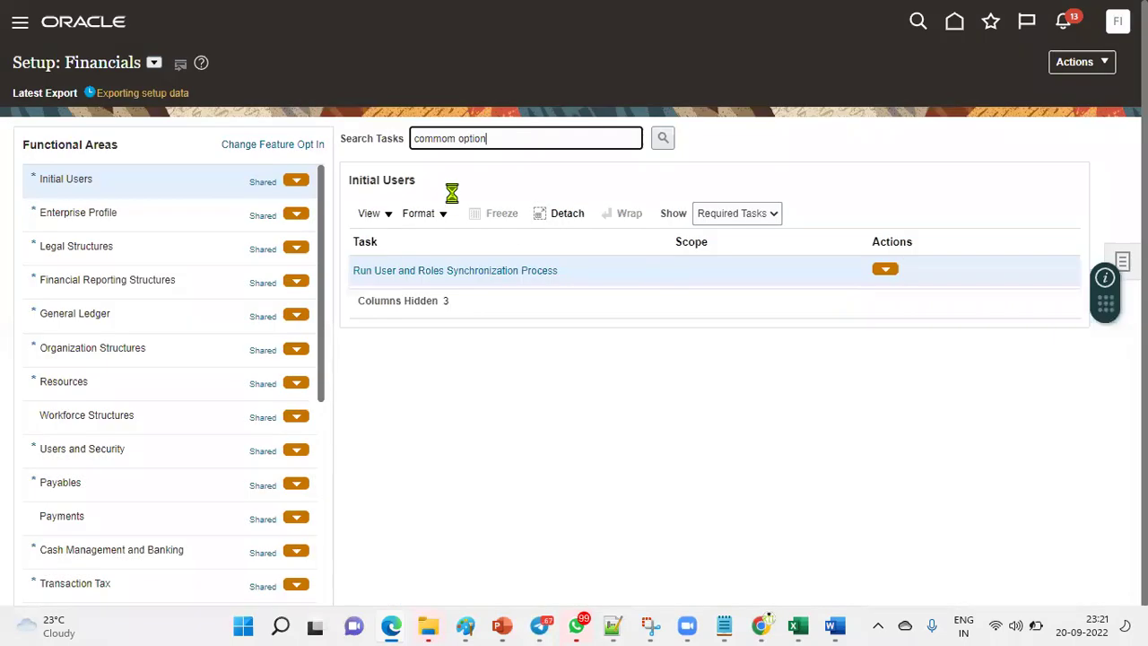
left_click_drag(457, 138, 446, 138)
type("n")
left_click(663, 138)
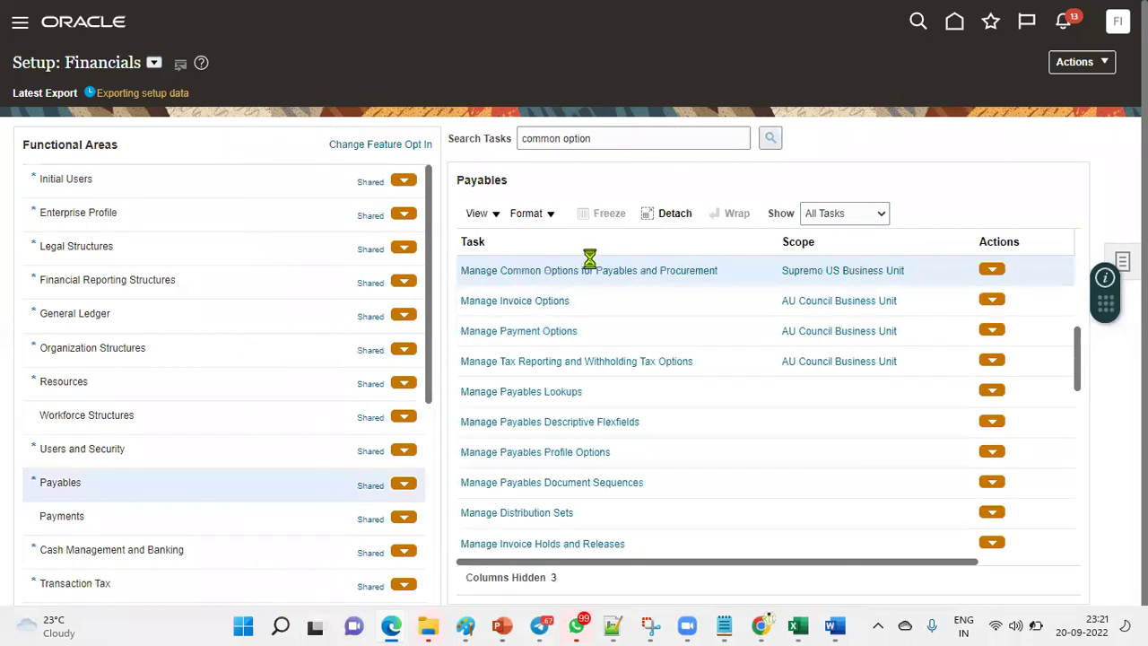
- Scope Manage Common Options for Payables and Procurement to US1 Business Unit and open the task
left_click(805, 274)
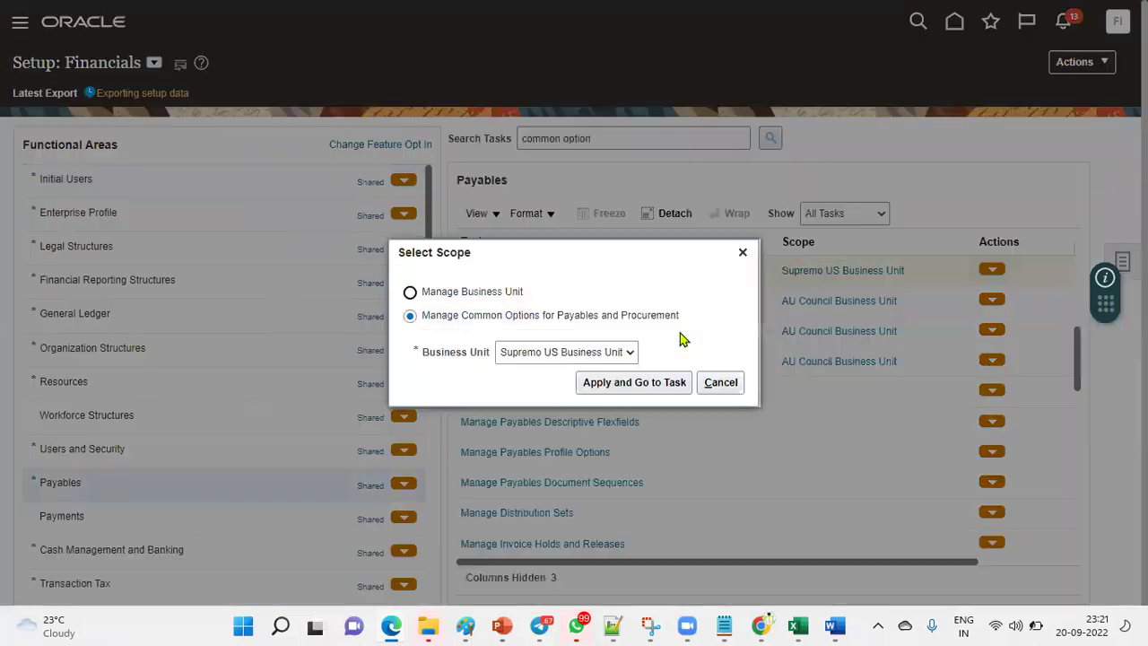
left_click(628, 353)
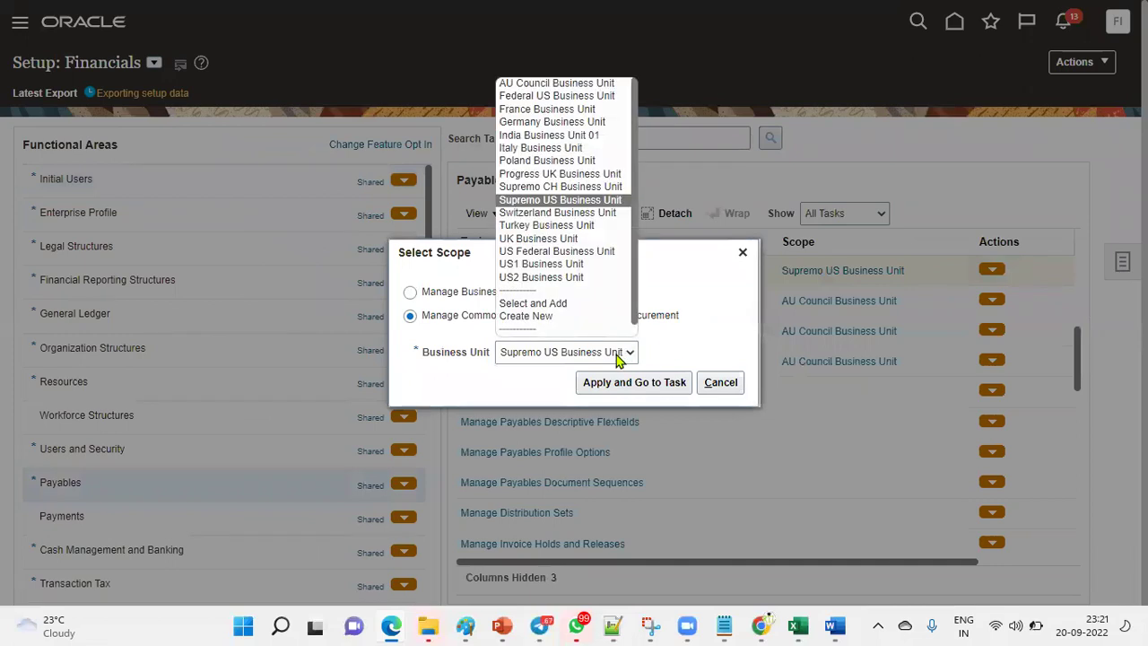
left_click(560, 253)
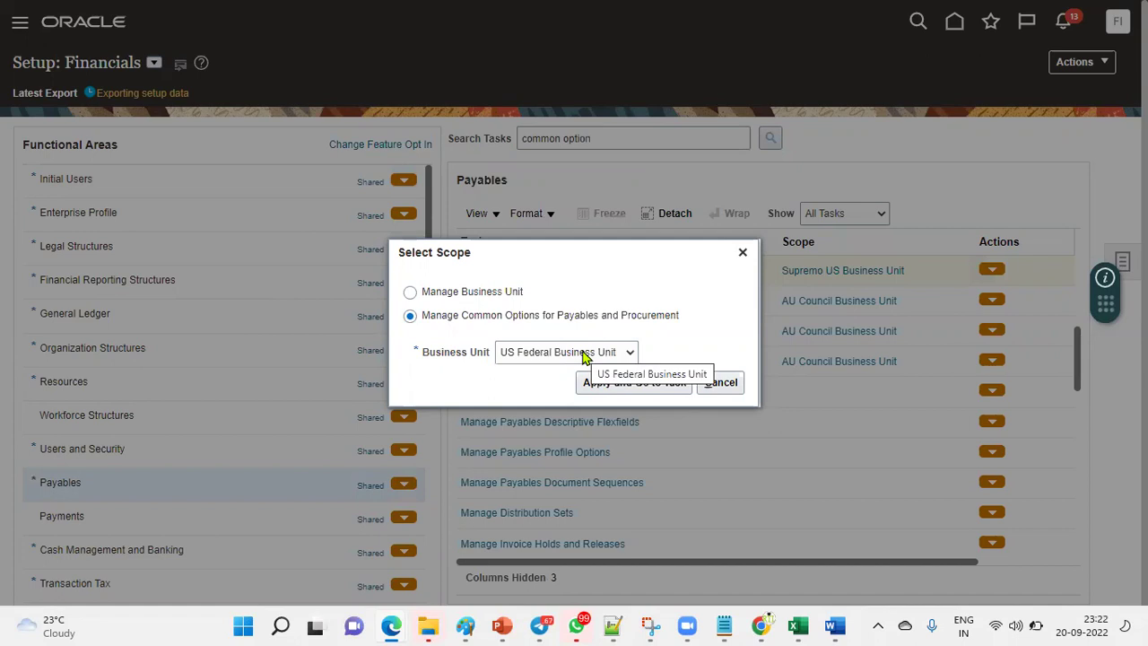
left_click(629, 351)
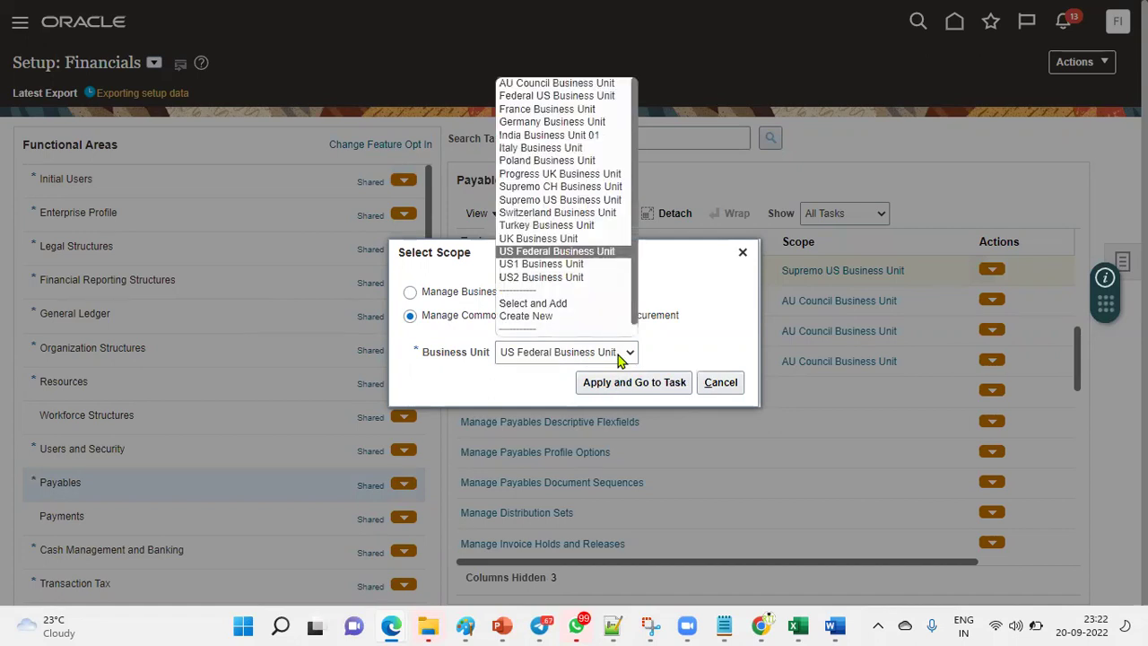
left_click(560, 253)
left_click(659, 386)
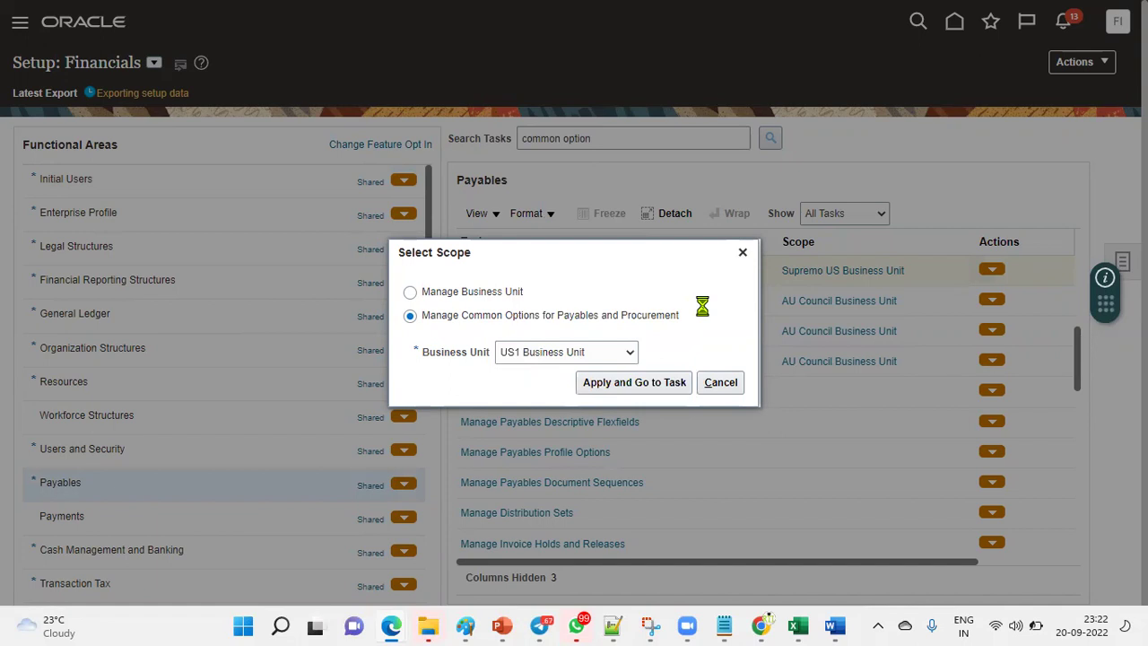
left_click(672, 385)
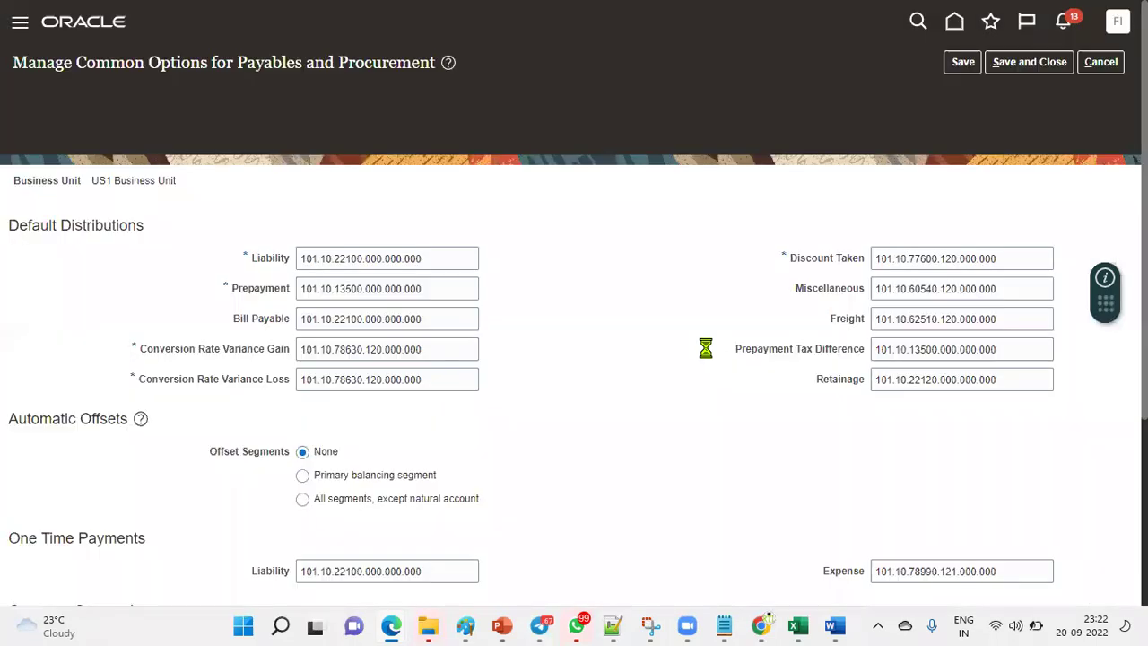
- Review the US1 Business Unit default distributions and save and close the common options
left_click_drag(253, 201, 289, 205)
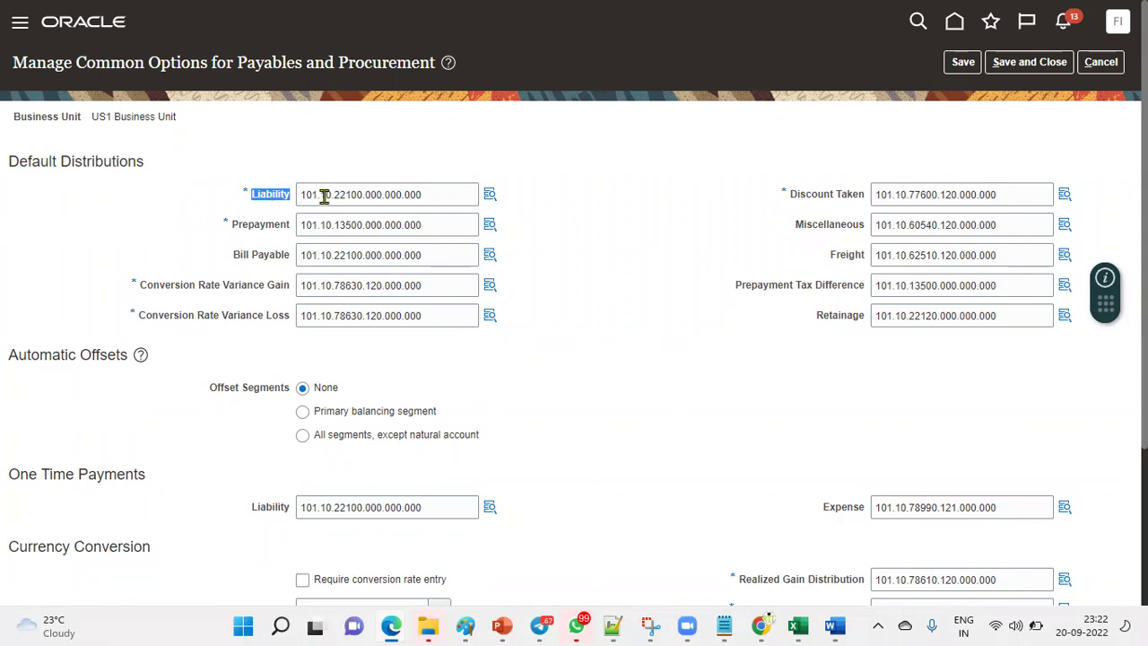
left_click(1043, 62)
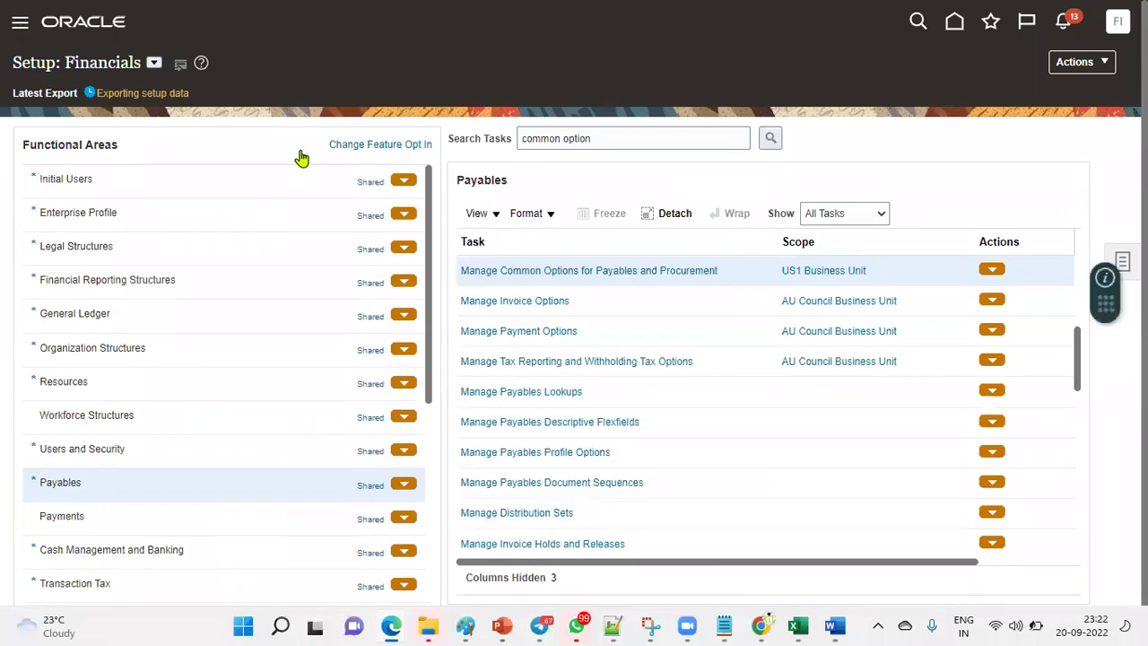
- Go to Payables > Invoices through the Navigator and start Create Invoice from the Tasks panel
scroll(74, 372, "down", 5)
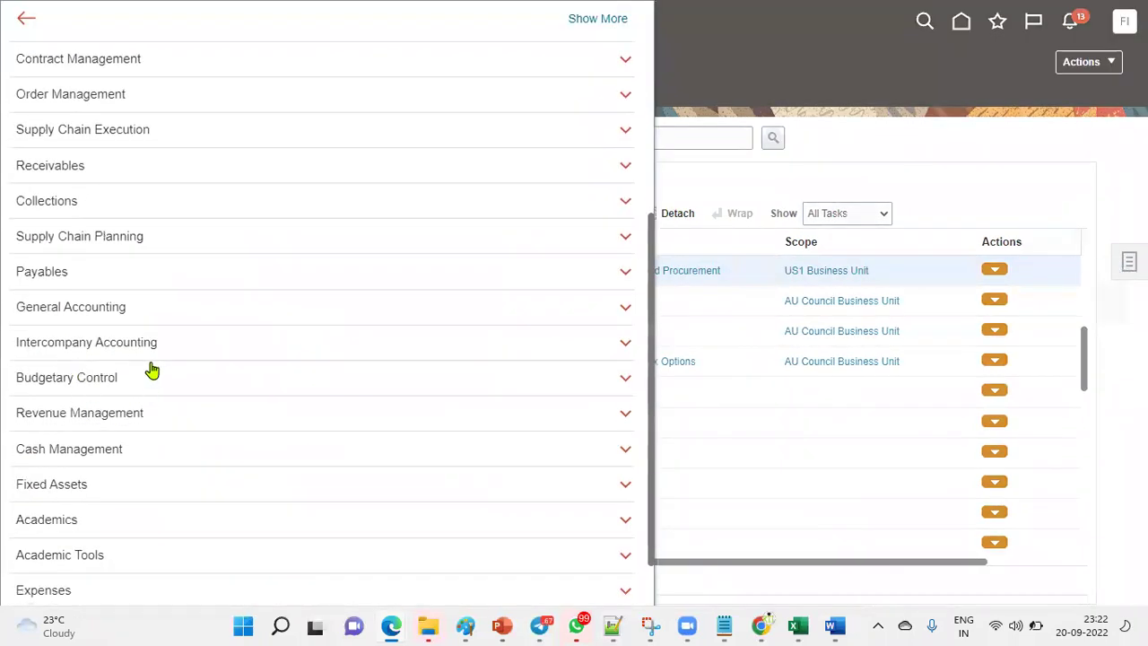
scroll(148, 480, "down", 3)
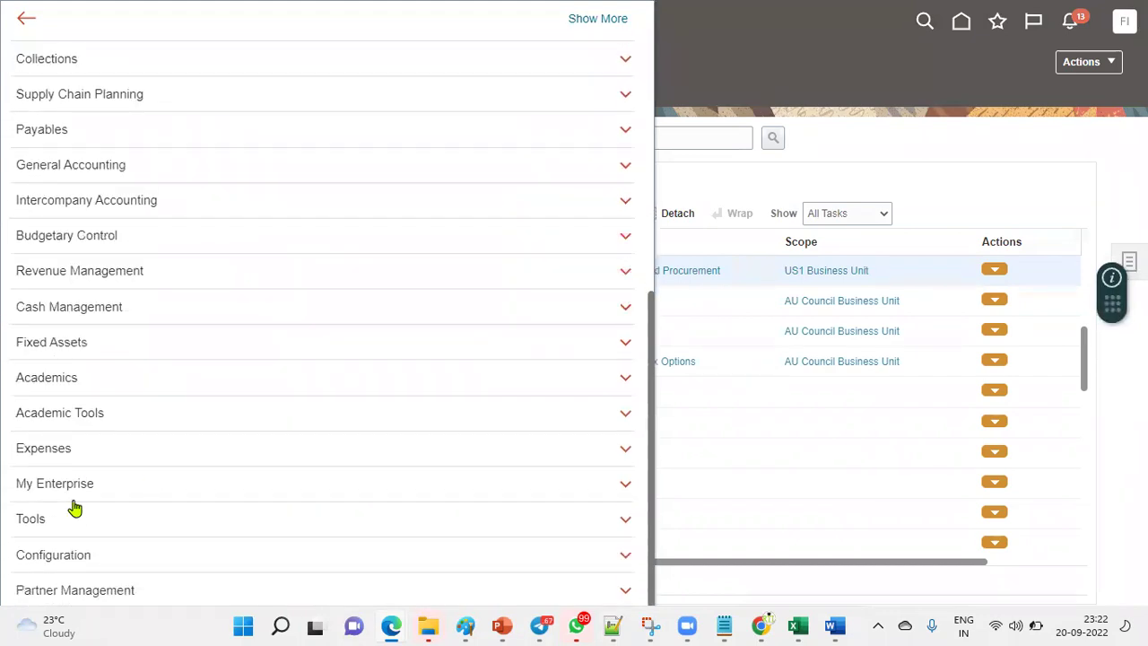
scroll(98, 336, "up", 3)
left_click(84, 324)
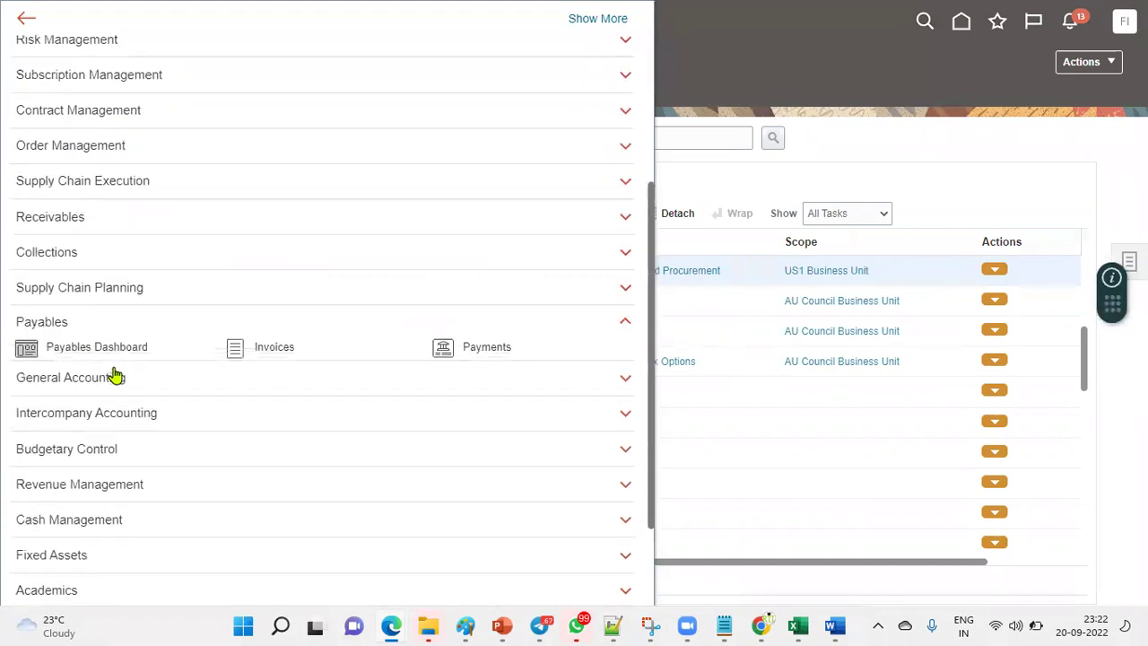
left_click(269, 355)
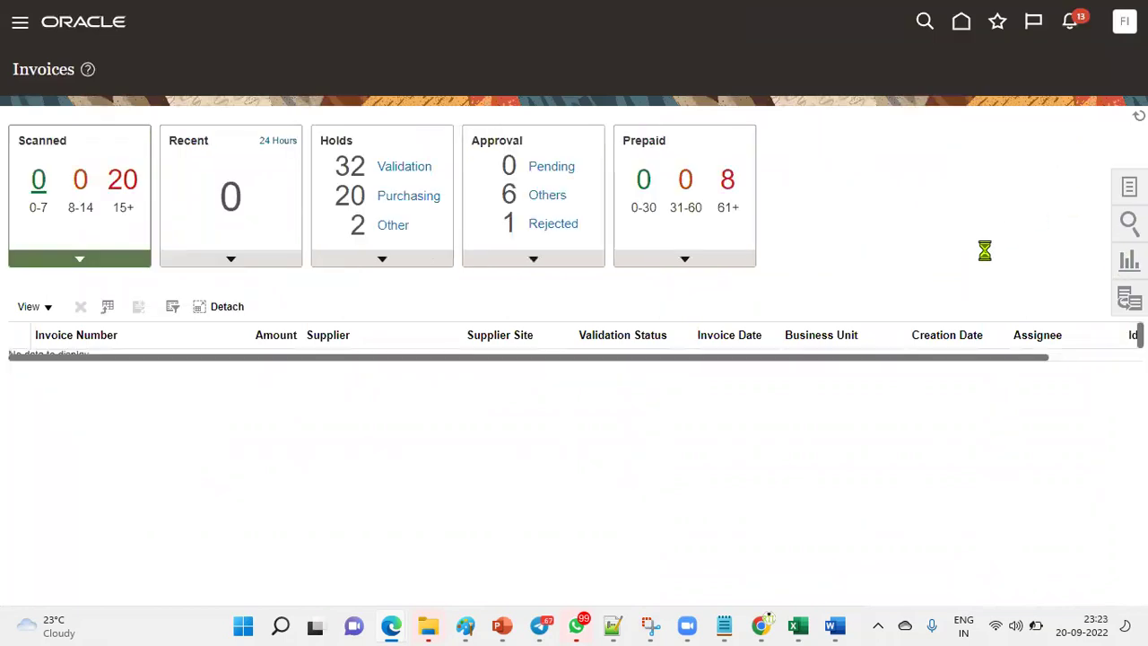
left_click(1029, 79)
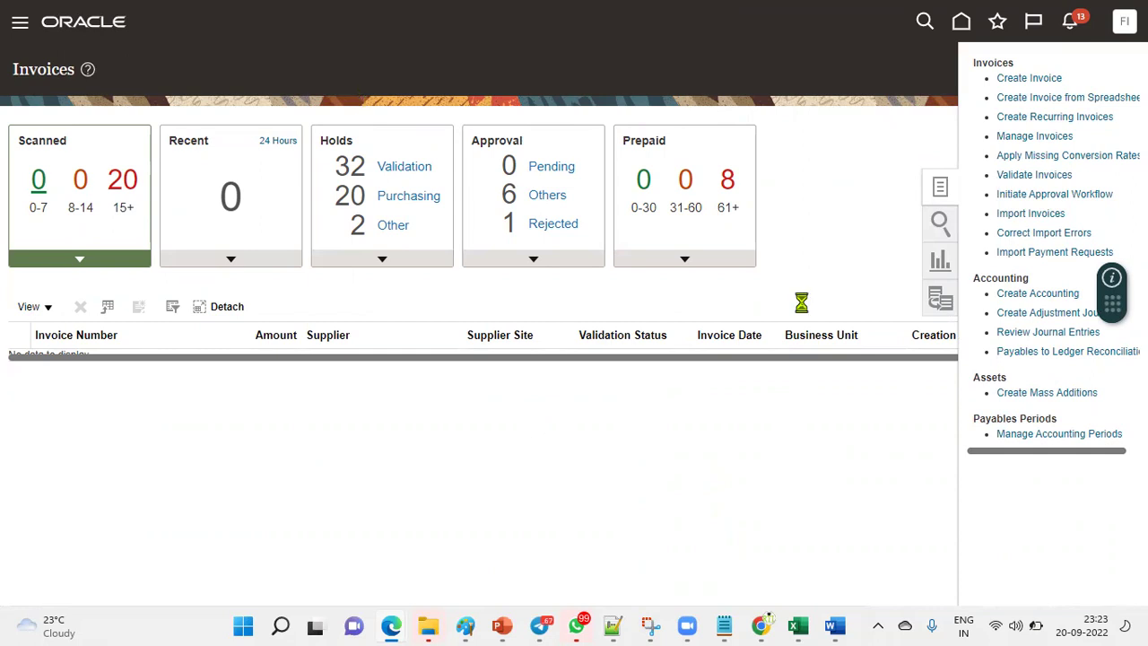
left_click(304, 201)
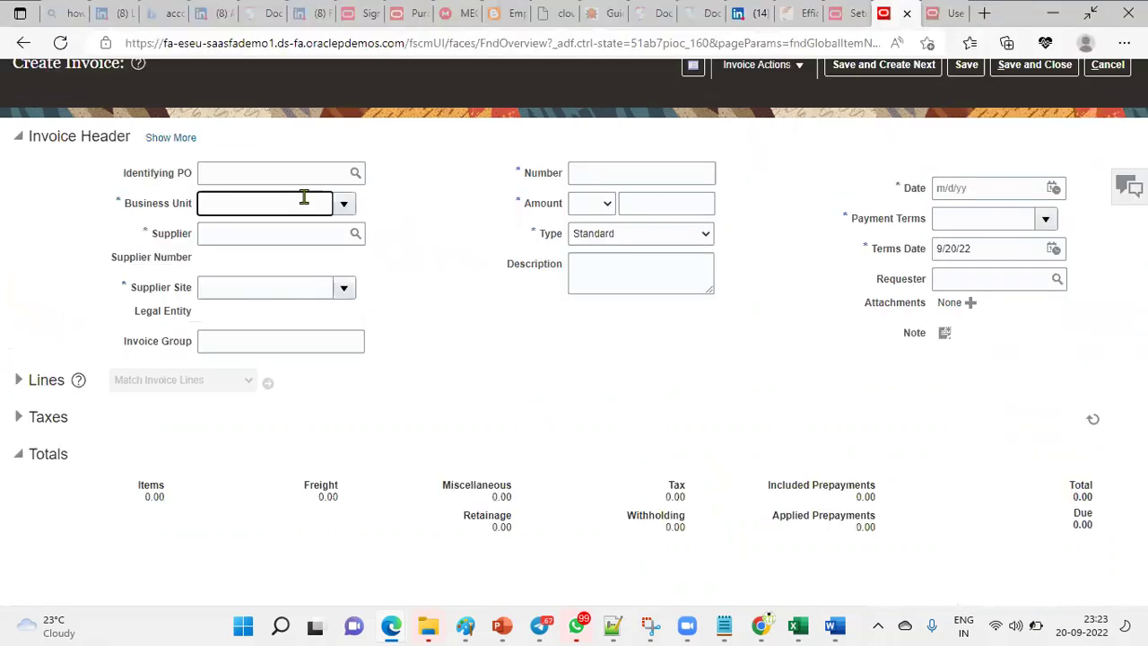
- Set the invoice's business unit to US1 Business Unit and its supplier to Advanced Corp
type("us1")
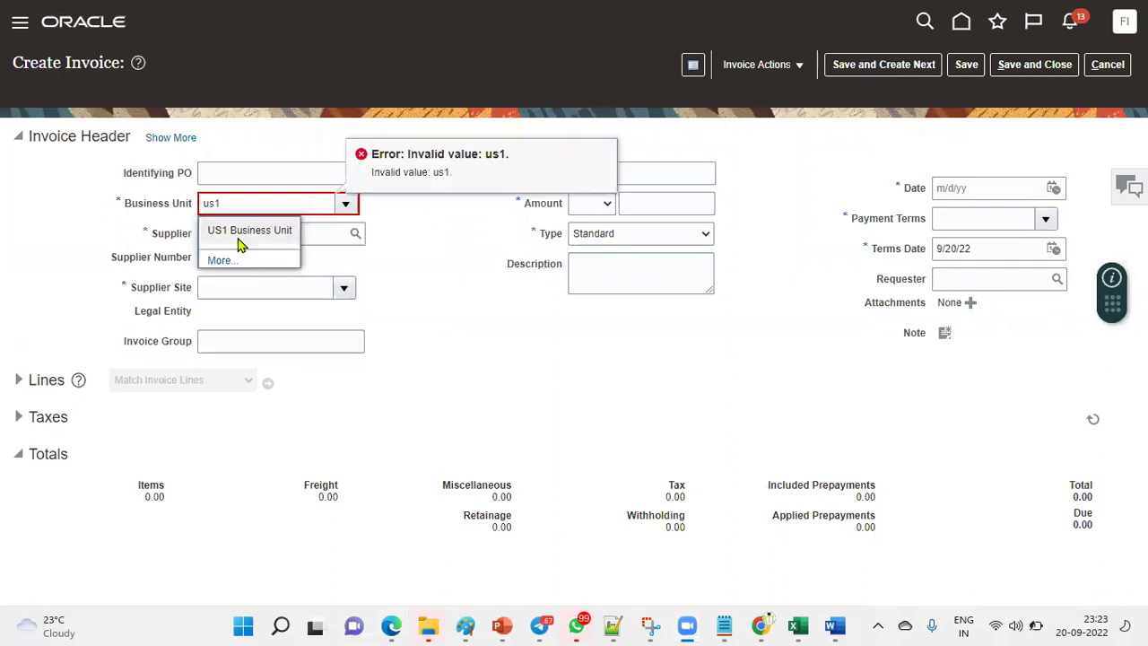
left_click(240, 231)
left_click(252, 233)
type("Adva")
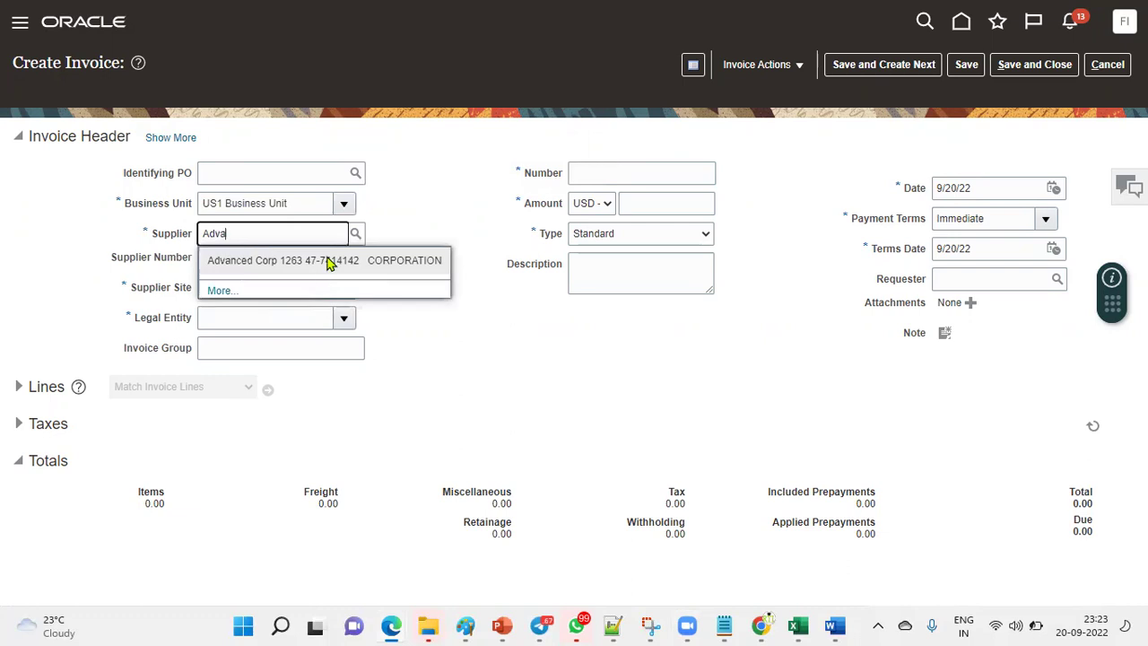
left_click(327, 261)
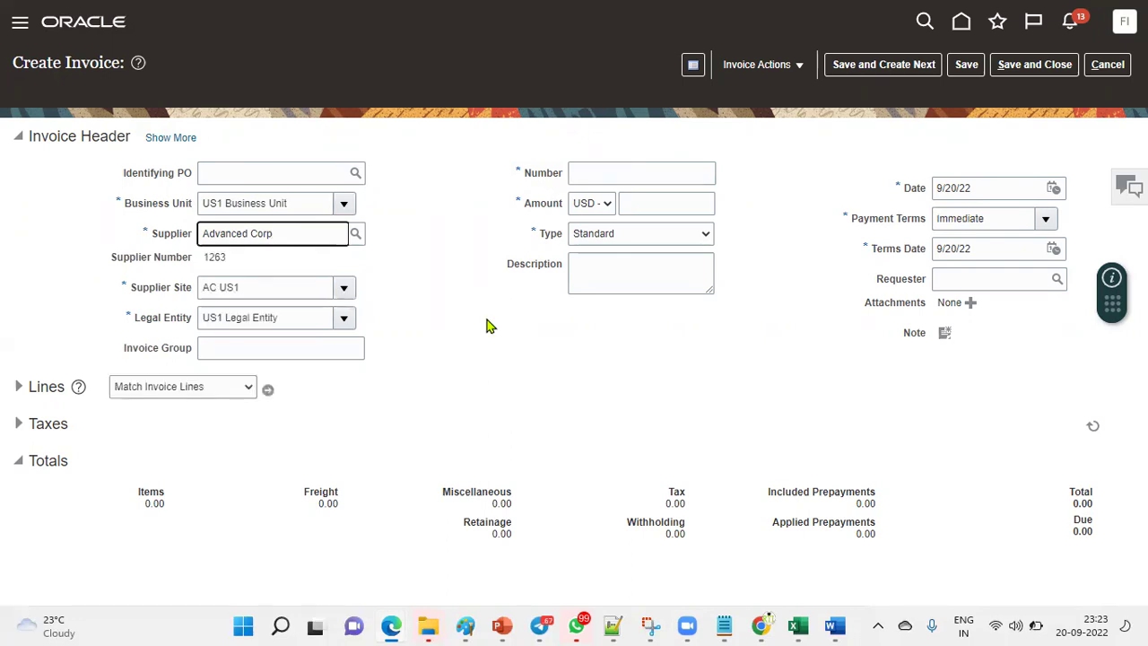
- Enter invoice number MRF-1 and amount 99.00, then expand the Lines section
left_click(618, 165)
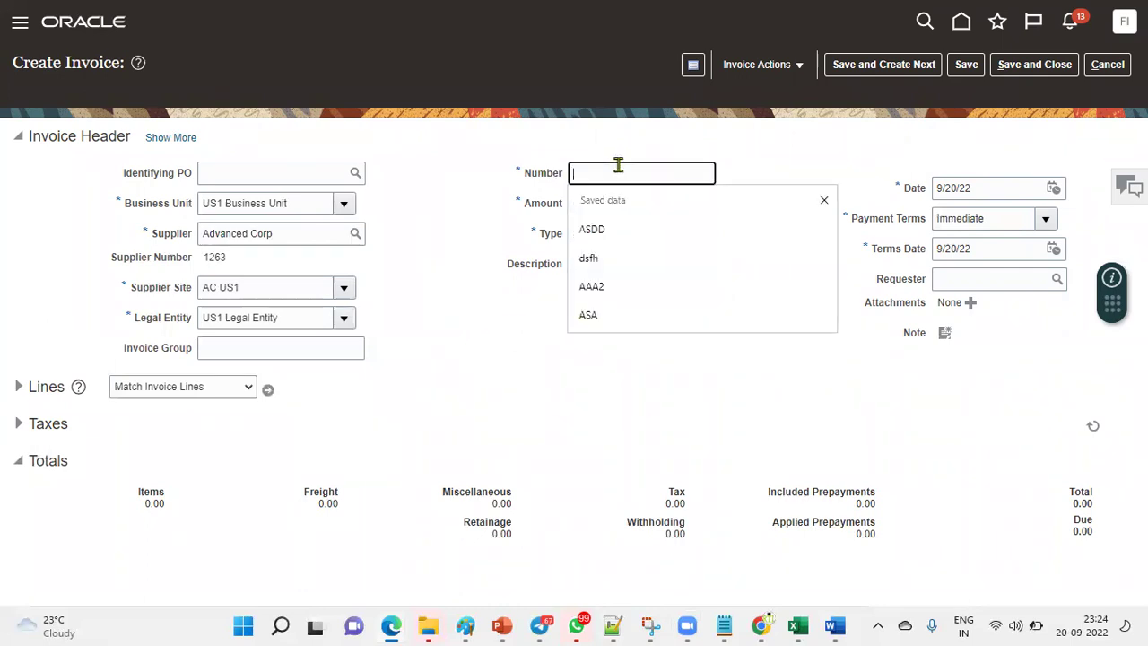
type("MRF-2")
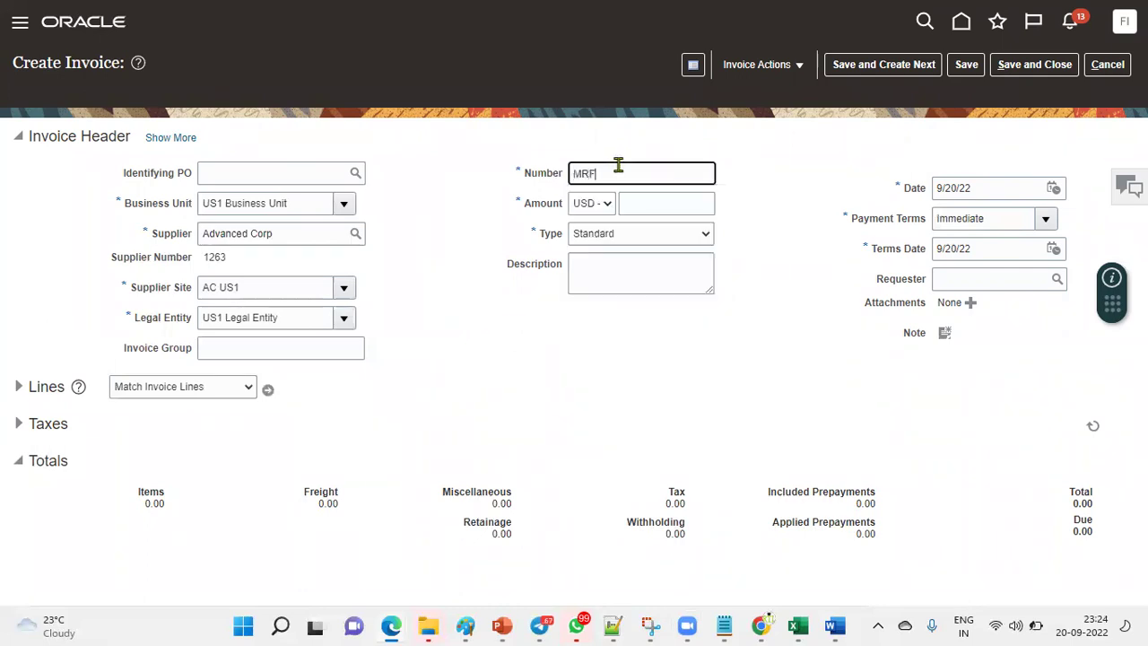
key("BackSpace")
type("1")
key("Tab")
key("Tab")
type("1")
key("BackSpace")
type("99")
left_click(389, 379)
left_click(18, 386)
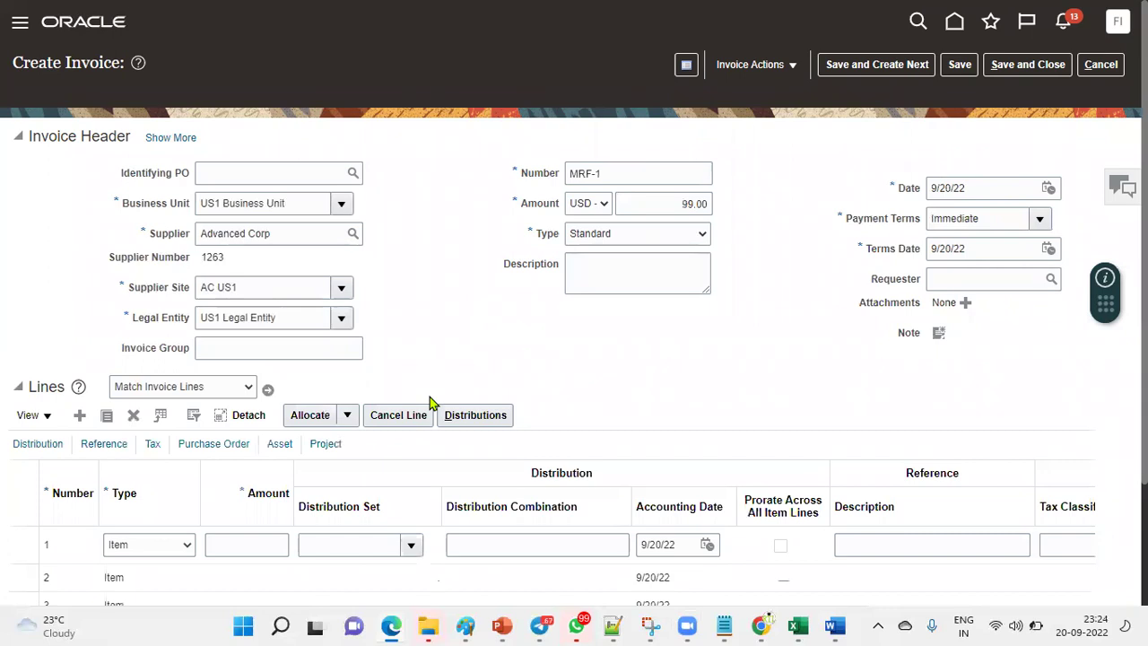
- Enter 99.00 as line 1's amount and start its distribution combination, first trying account 12100
left_click(261, 545)
type("99")
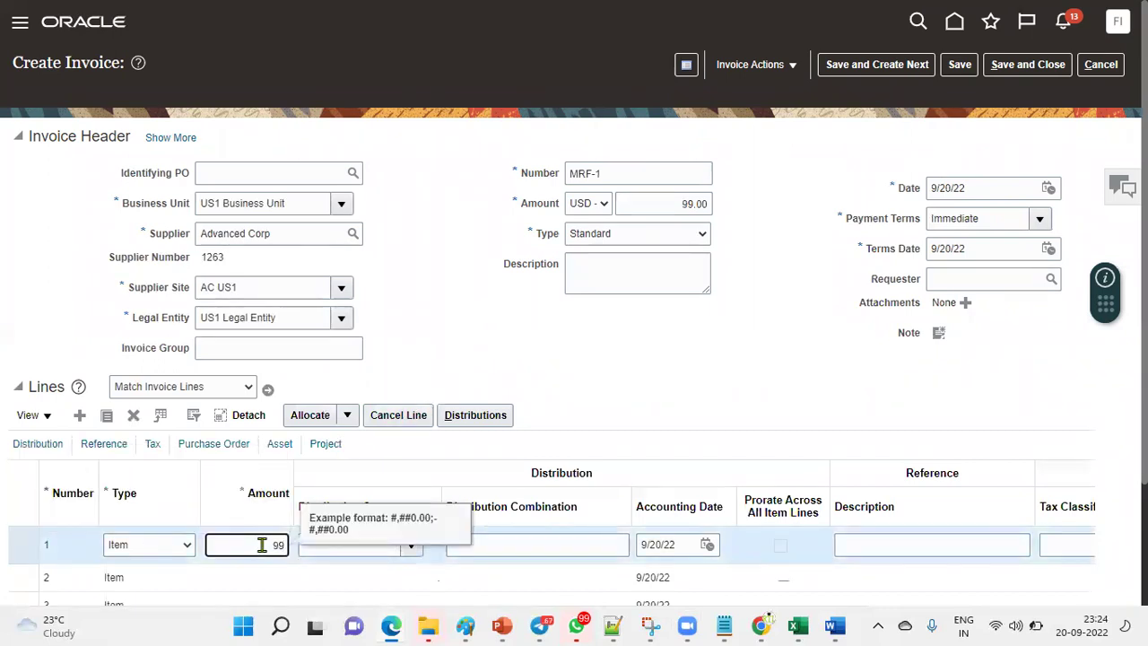
left_click(610, 328)
left_click_drag(633, 510, 681, 510)
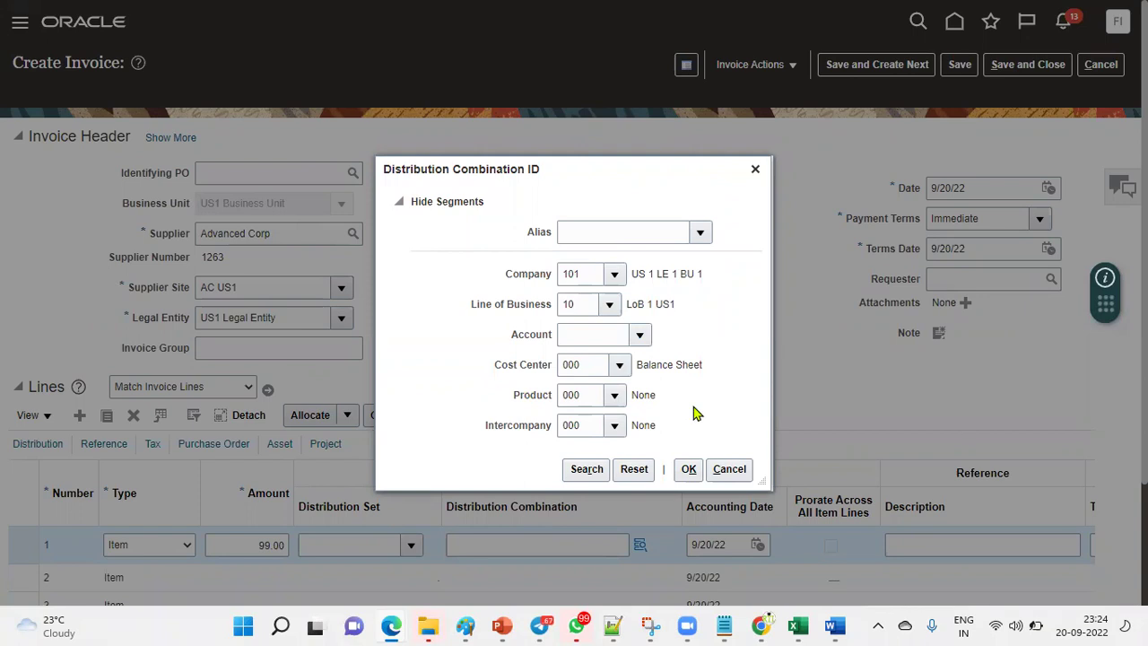
left_click(639, 335)
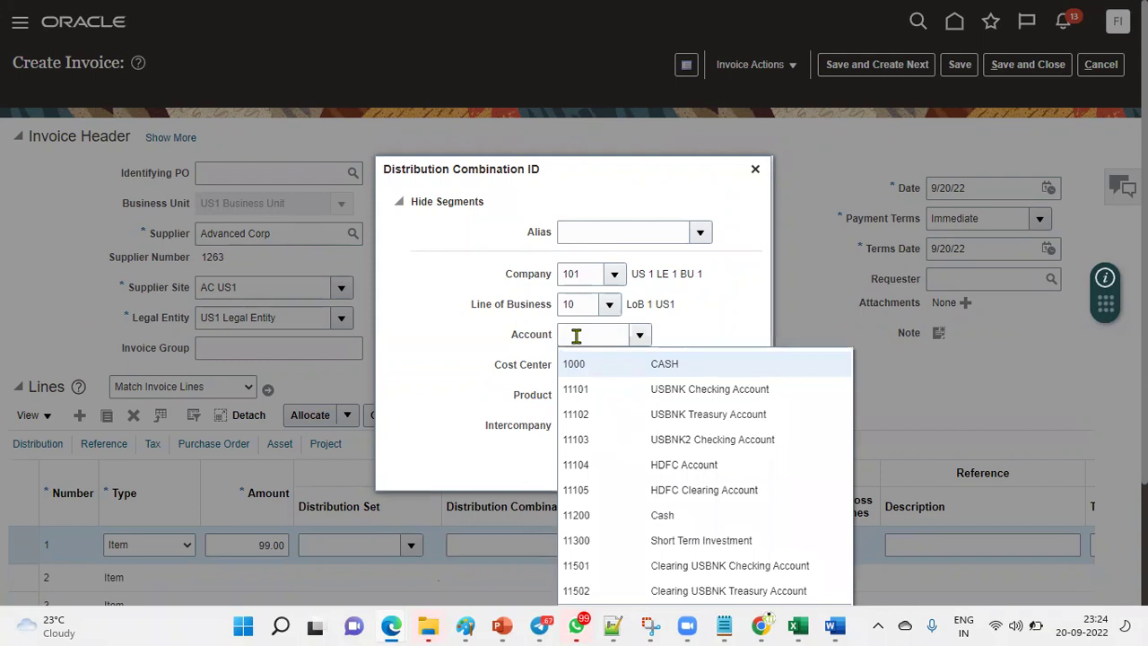
left_click(589, 336)
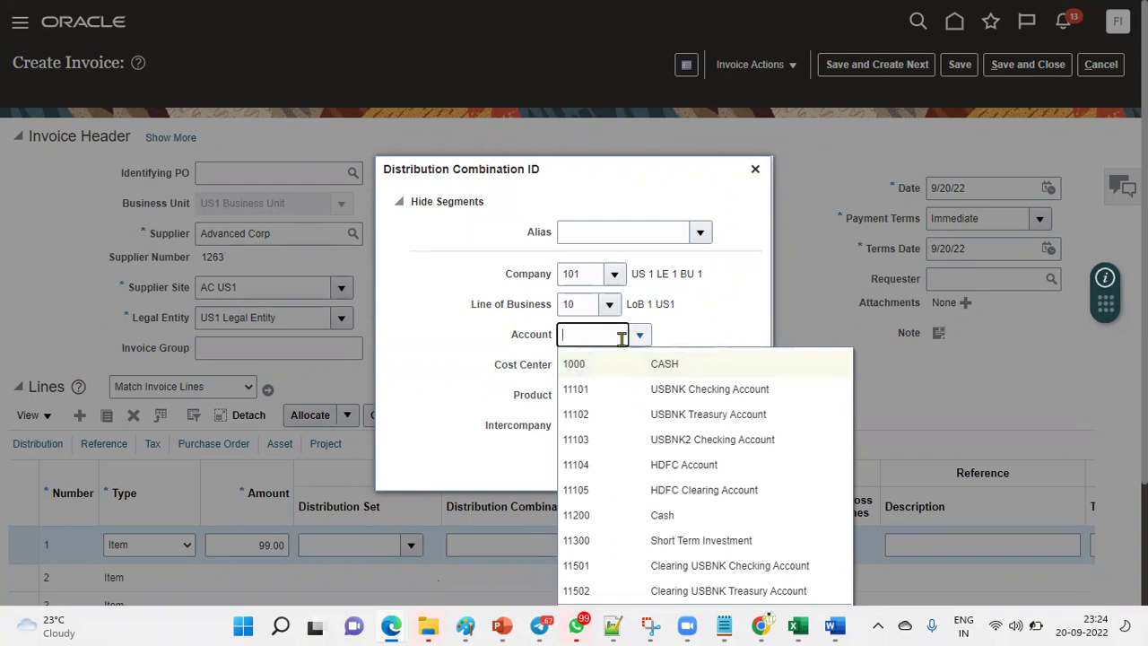
type("12100")
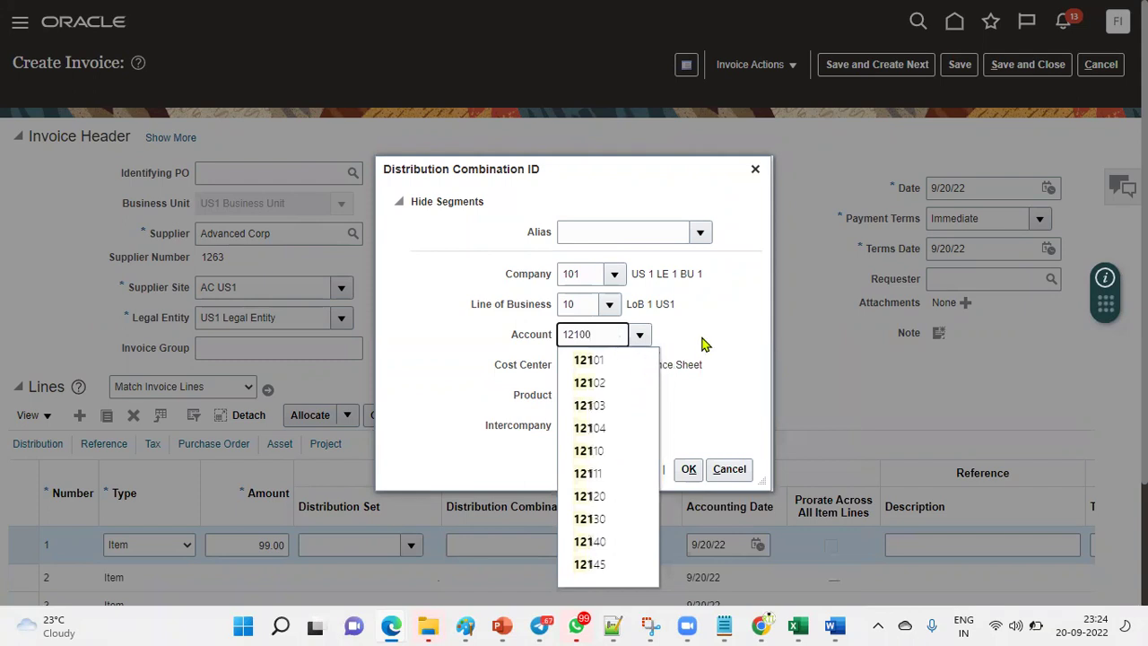
left_click(700, 338)
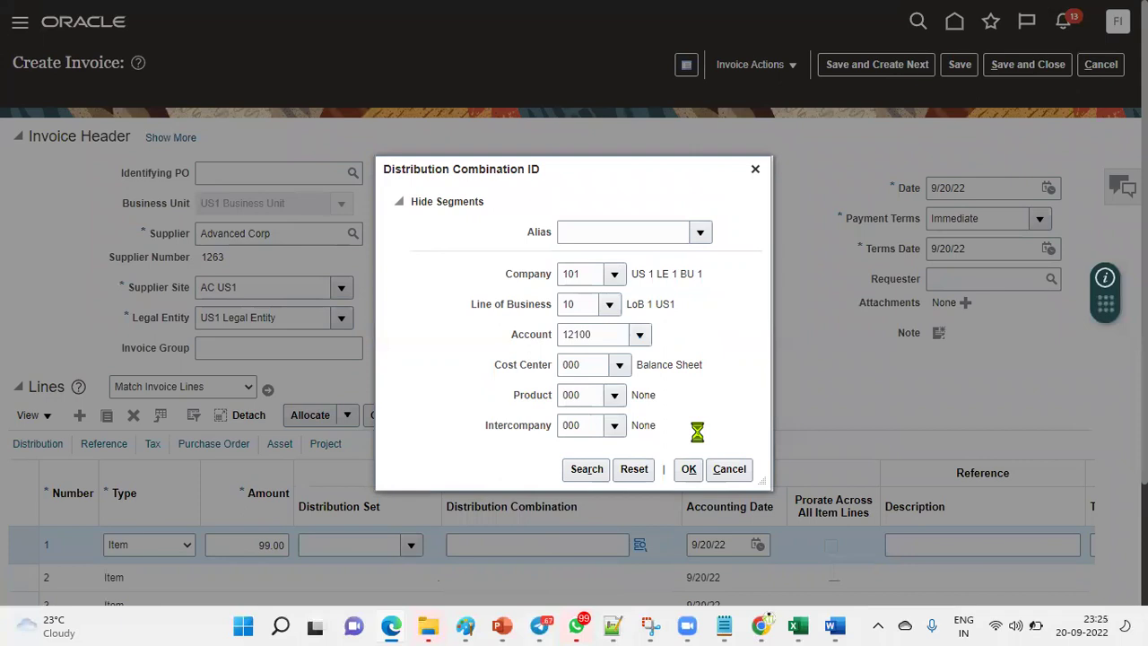
scroll(841, 490, "down", 2)
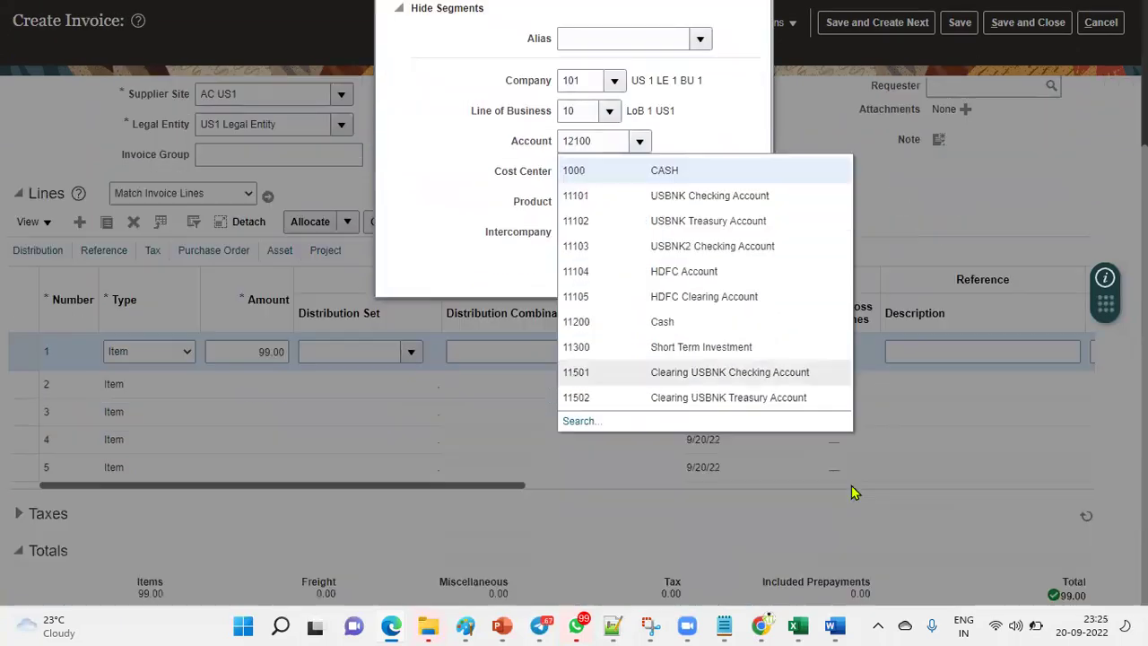
left_click(581, 422)
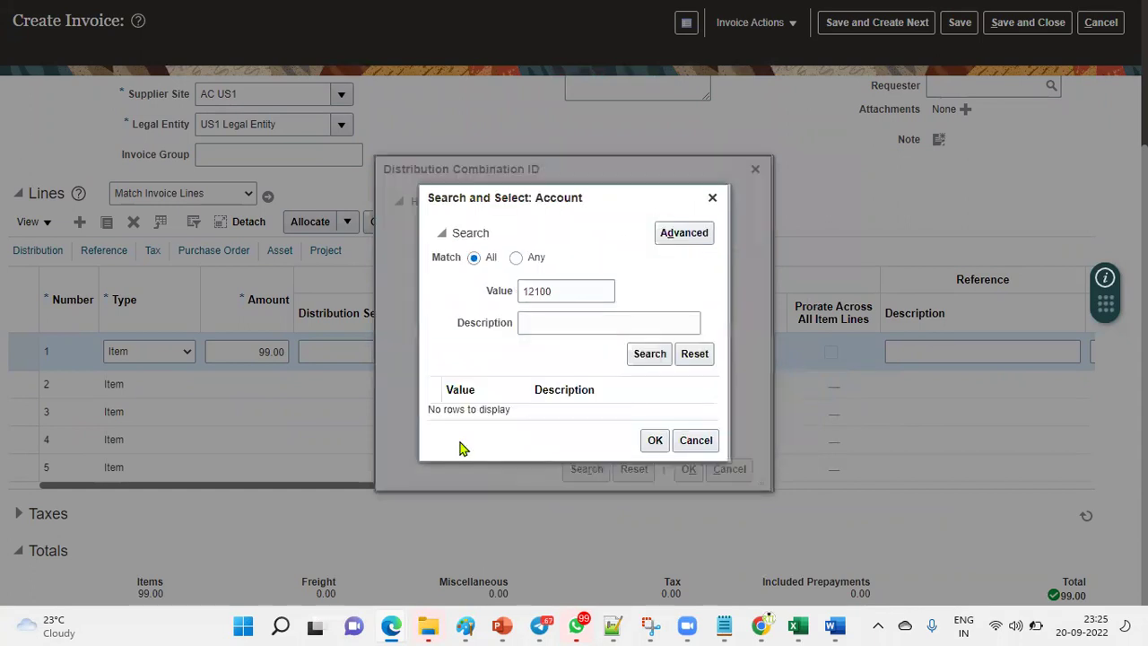
- Search accounts by description 'Acc%Paya%' and set the combination to 101.10.22100.000.000.000 (Accounts Payables)
double_click(569, 291)
key("BackSpace")
key("Tab")
type("Acc%")
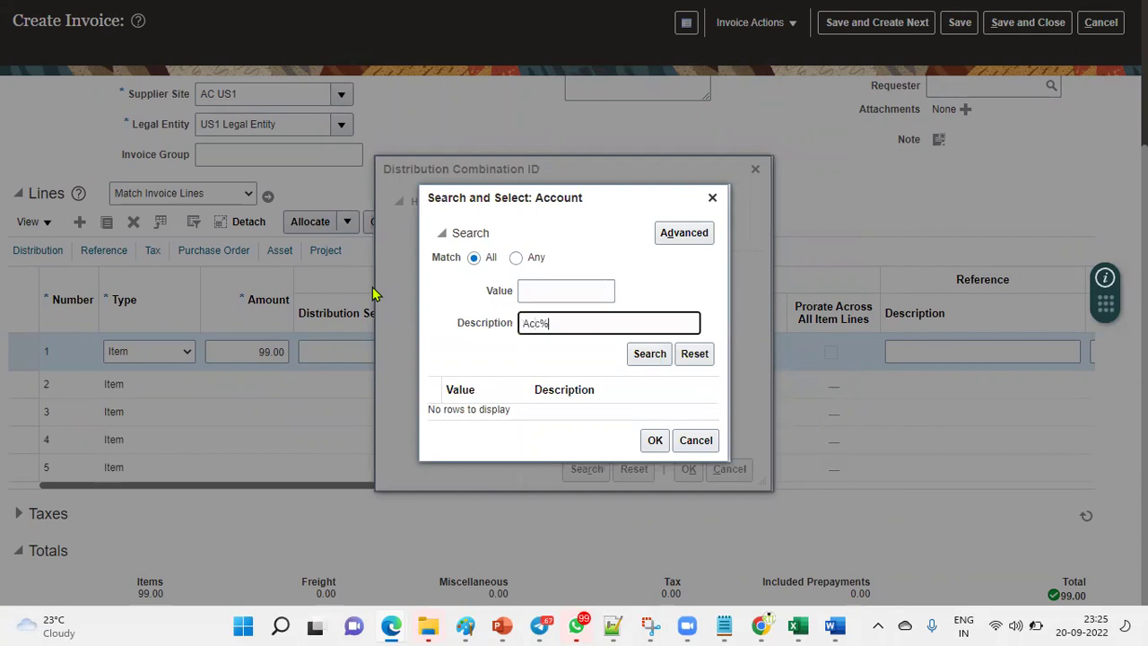
type("Paya$")
key("BackSpace")
type("%")
key("ctrl+a")
left_click(662, 235)
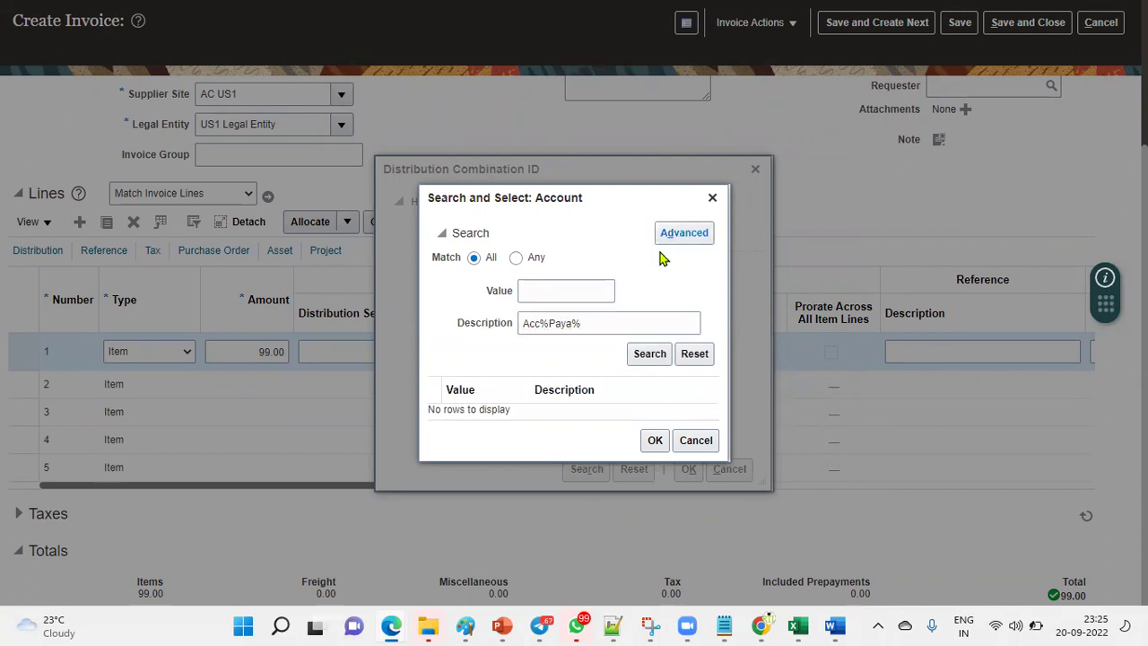
left_click(684, 233)
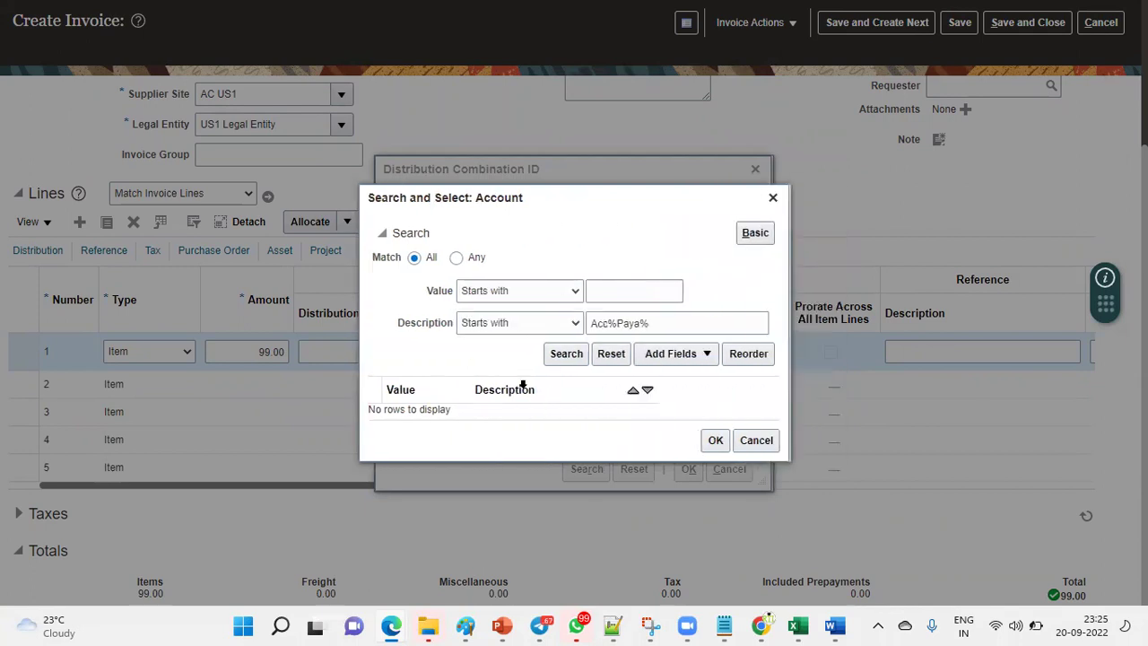
left_click(557, 356)
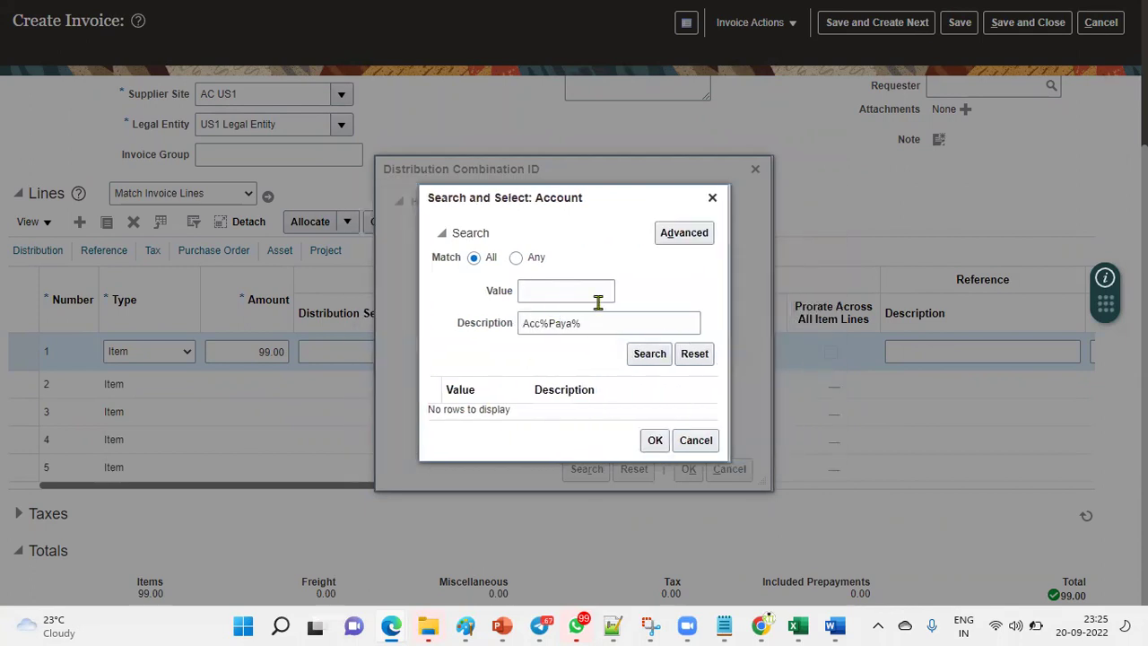
left_click(650, 353)
left_click(628, 390)
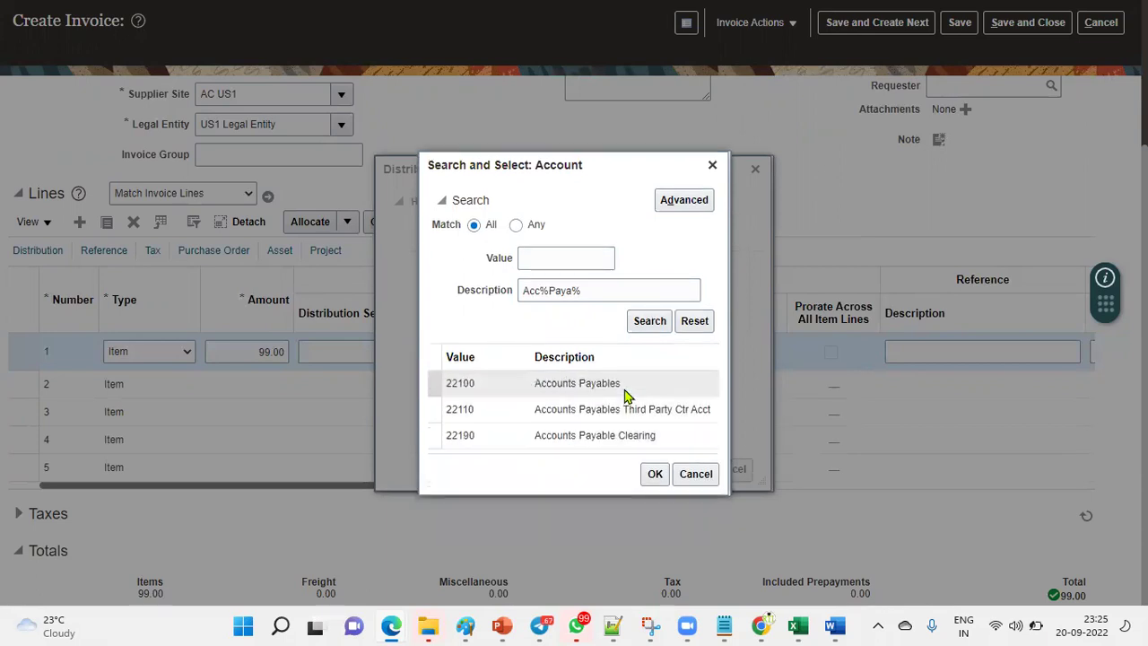
left_click(655, 473)
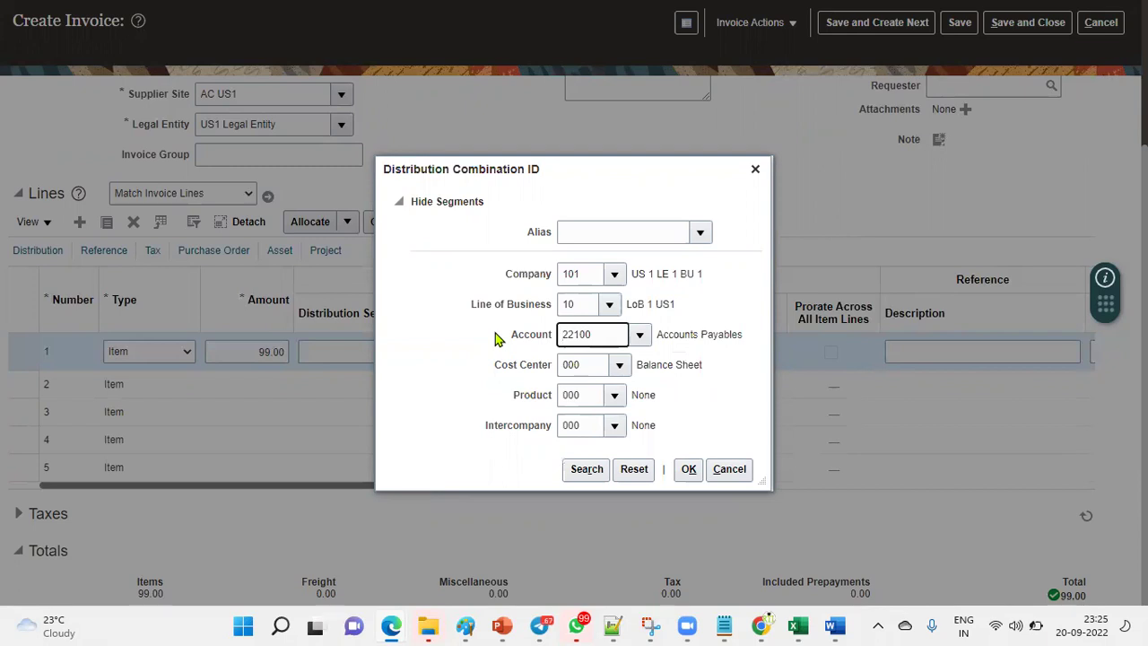
left_click(688, 469)
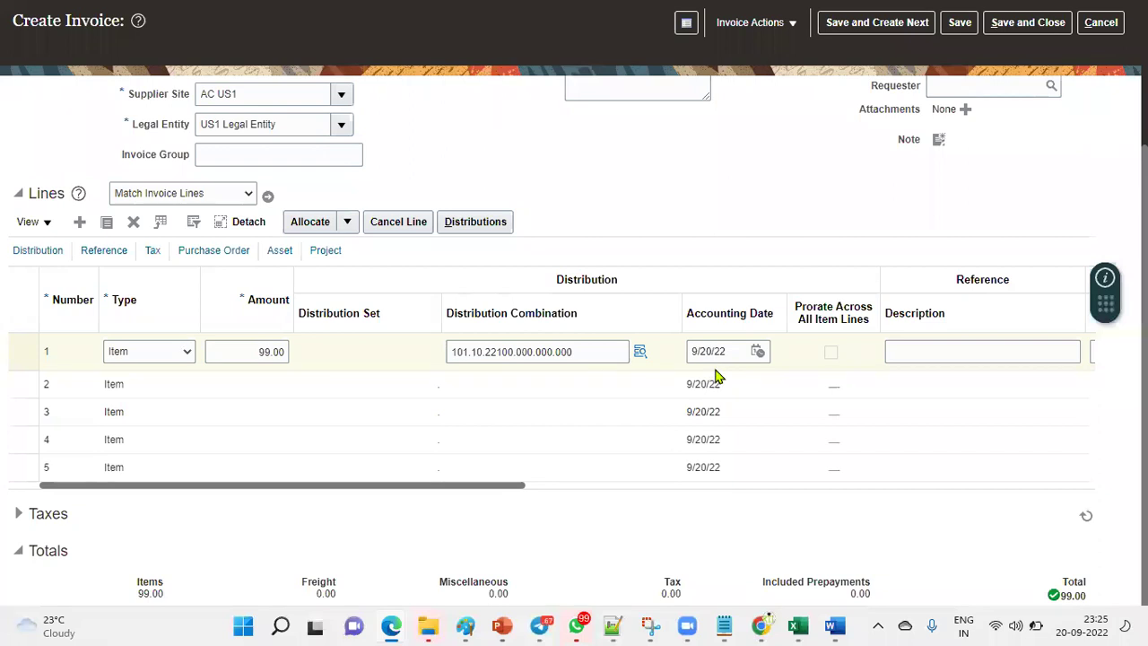
- Save invoice MRF-1 and validate it, which adds 9.00 tax for a 108.00 total
scroll(925, 272, "up", 3)
left_click(959, 65)
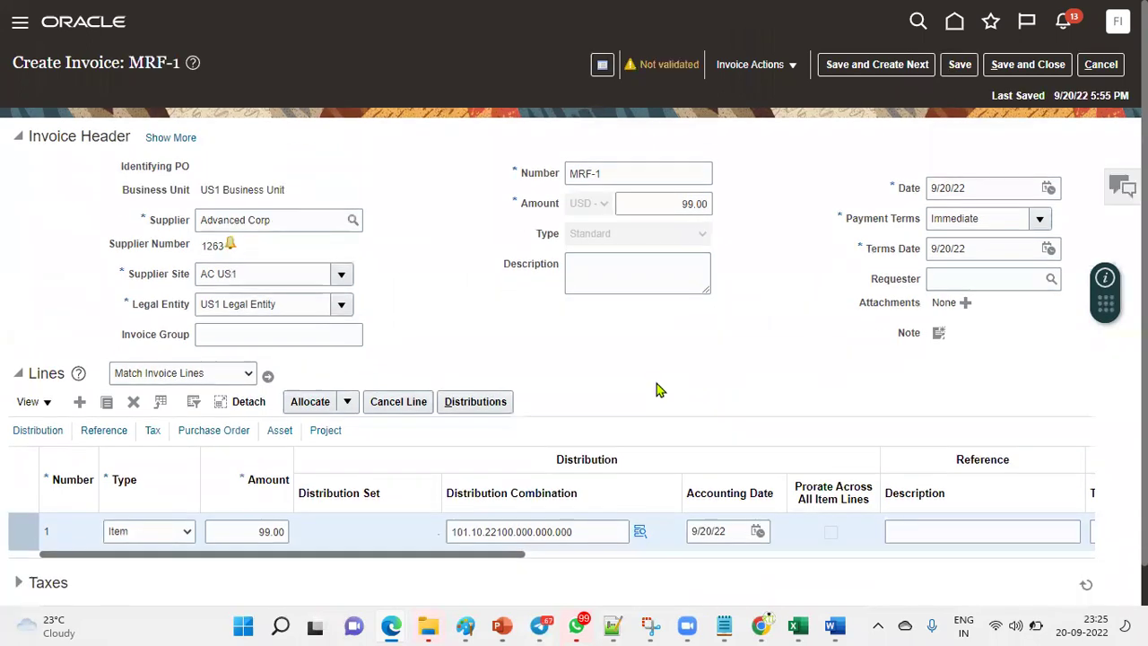
scroll(503, 422, "down", 2)
scroll(754, 287, "up", 2)
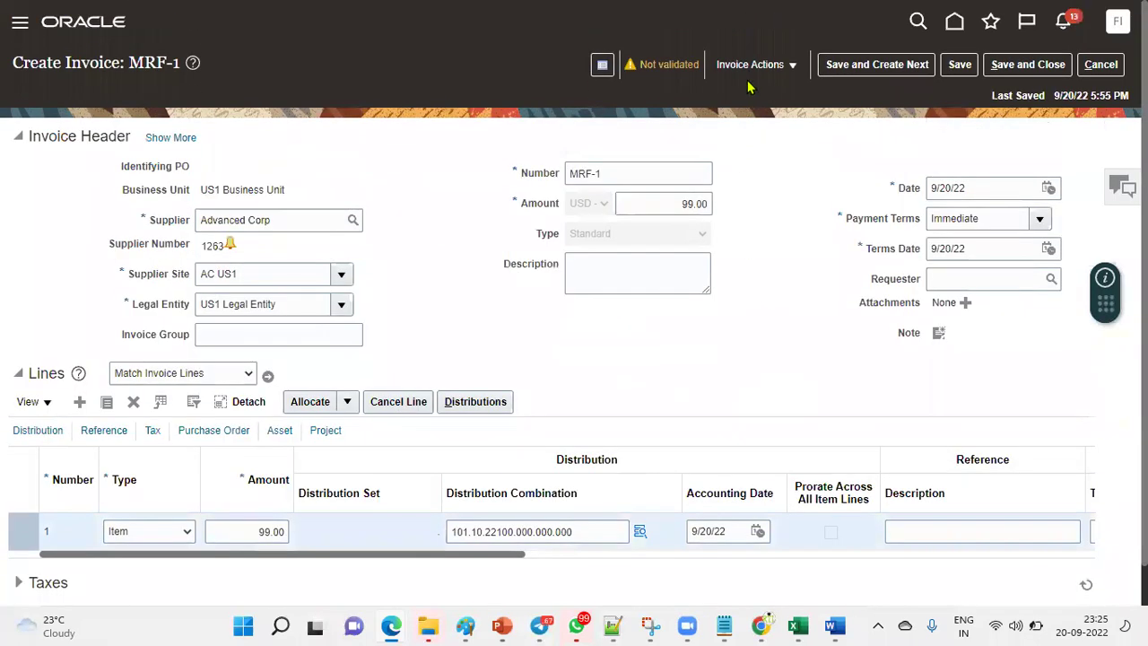
left_click(749, 65)
left_click(744, 143)
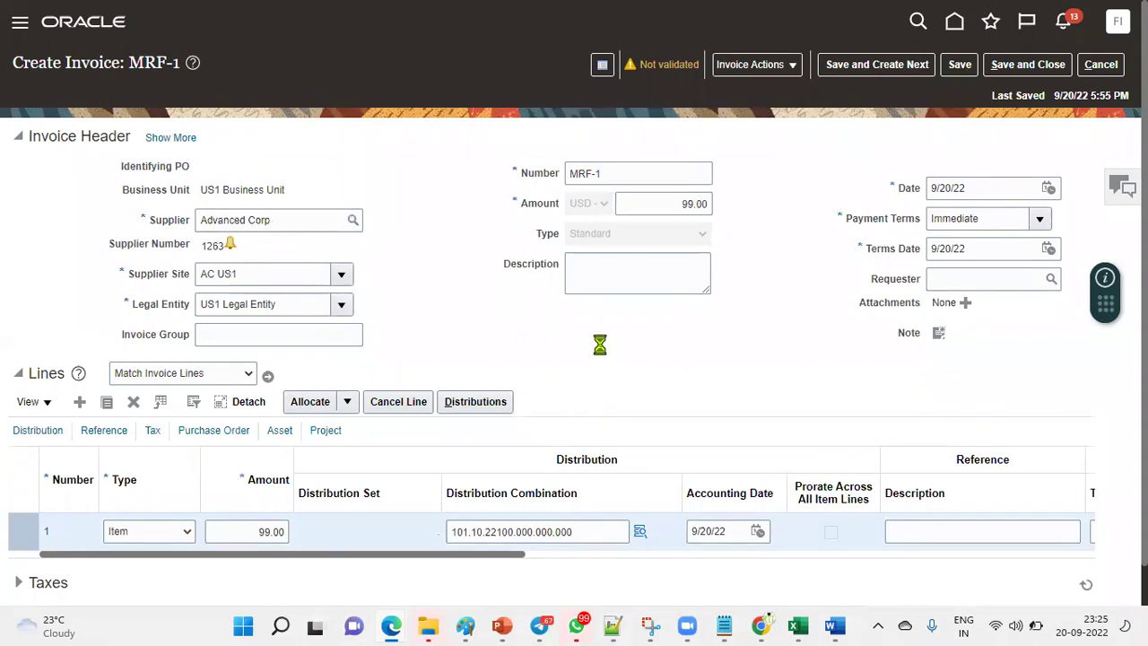
scroll(599, 345, "down", 3)
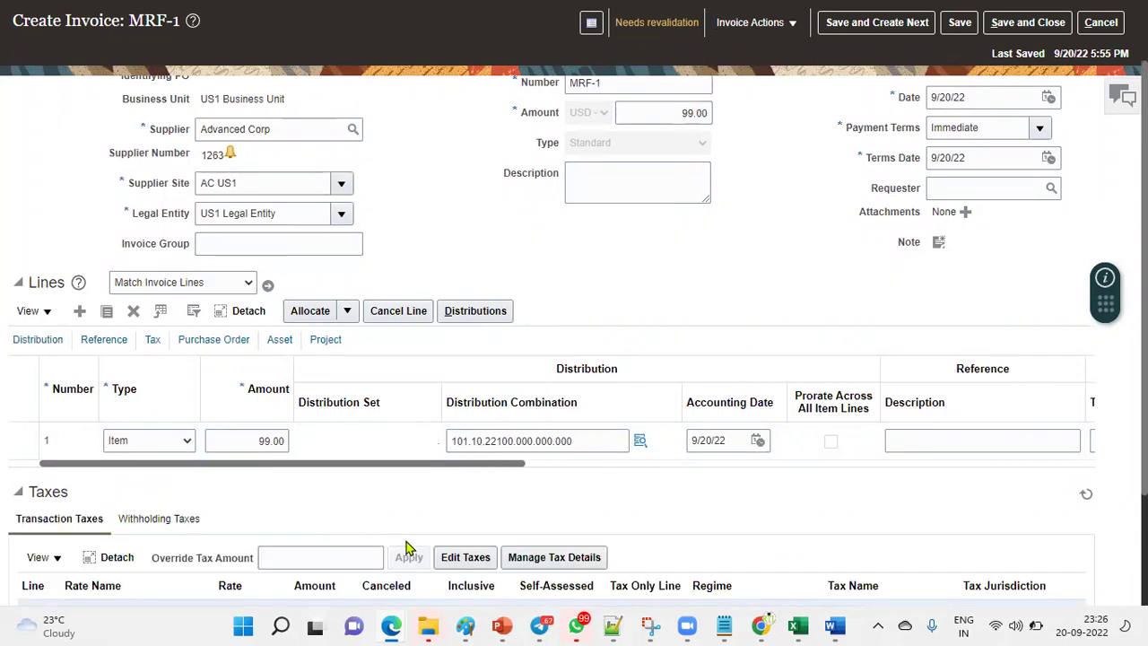
- Set the amounts of tax lines 1 and 3 to 0 in Edit Taxes, then save the invoice
left_click(449, 556)
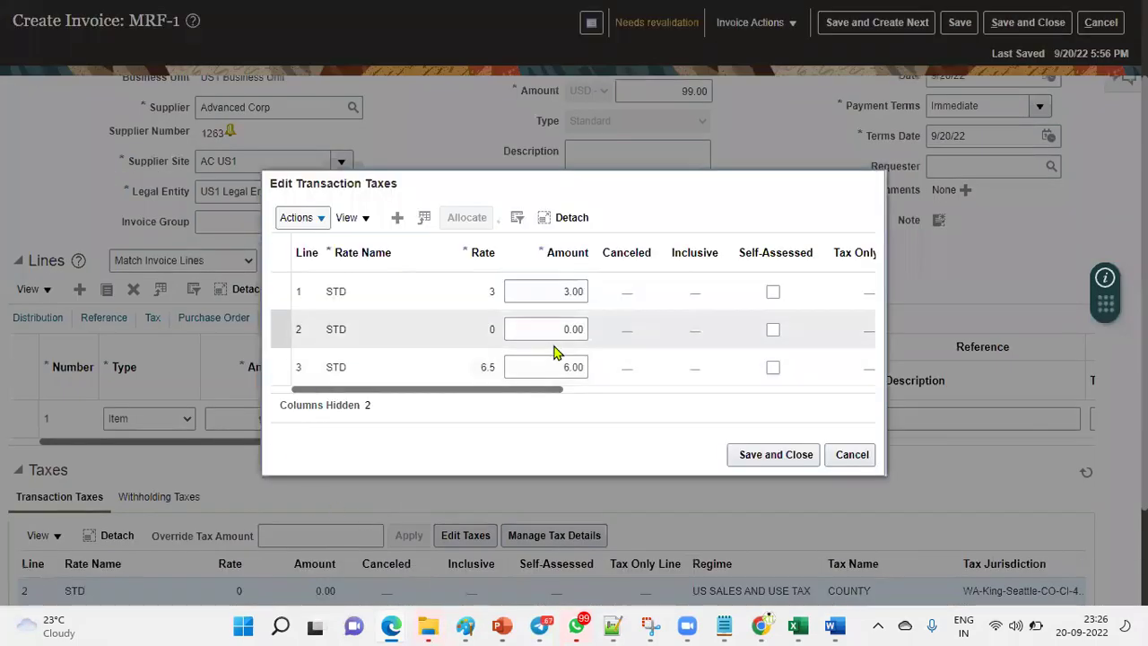
left_click(543, 291)
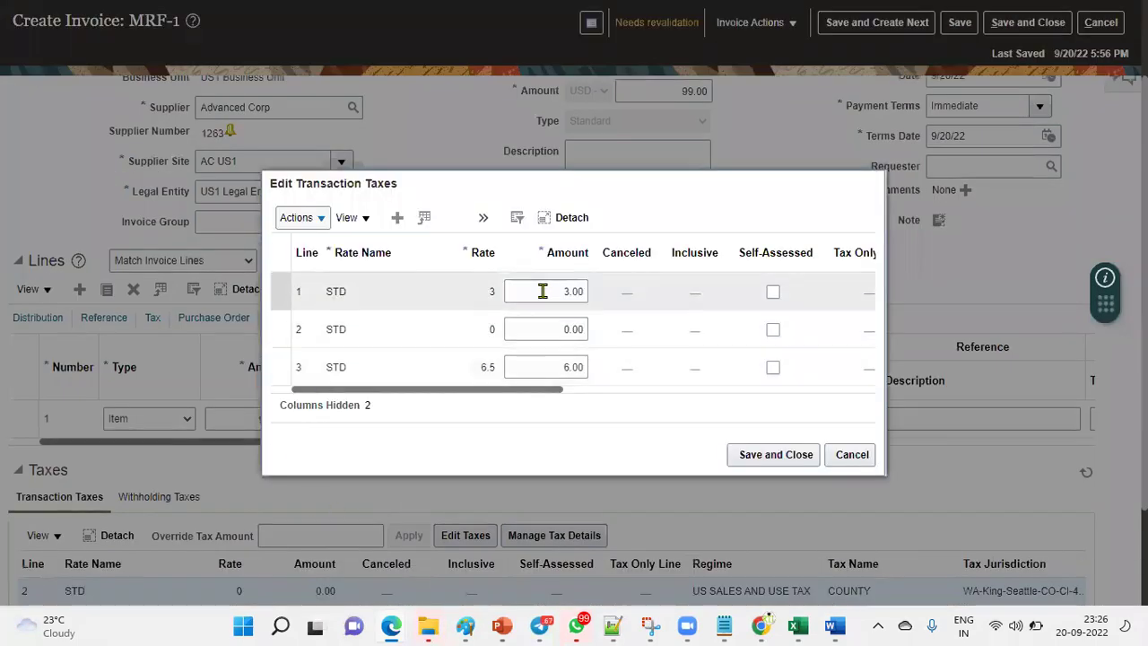
type("0")
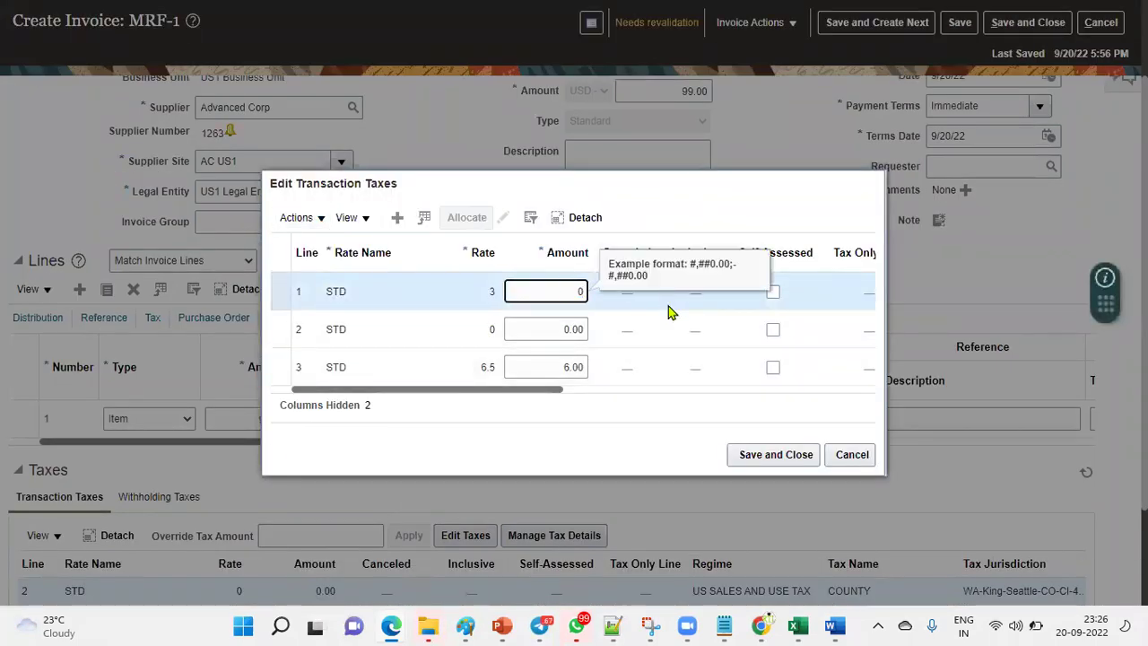
left_click(549, 367)
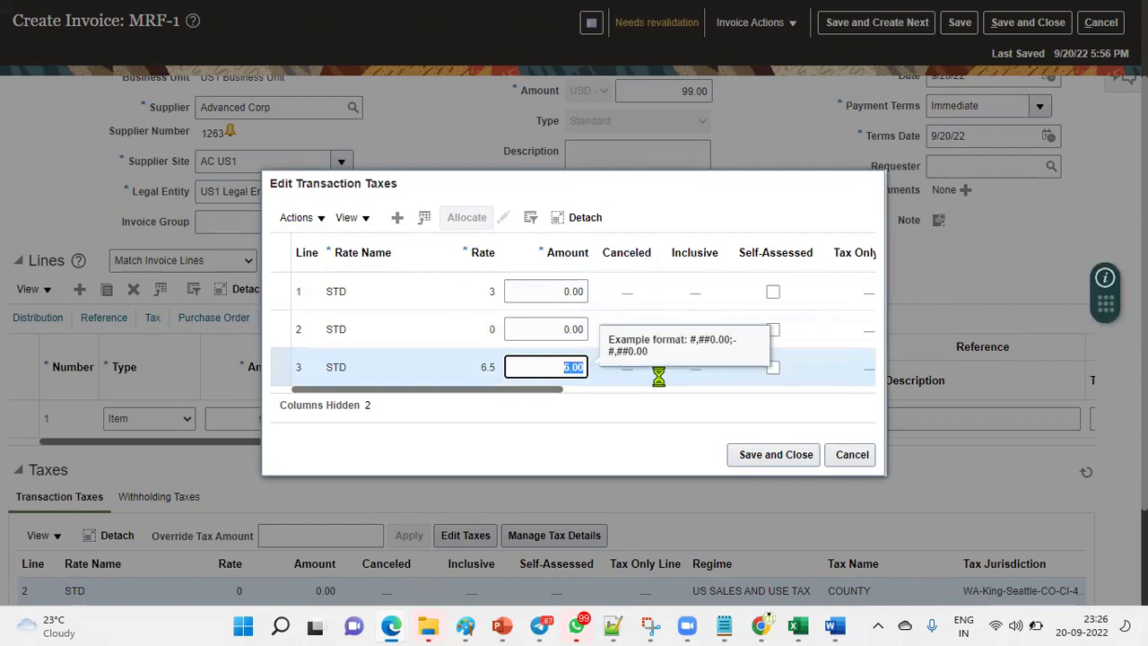
type("0")
left_click(744, 455)
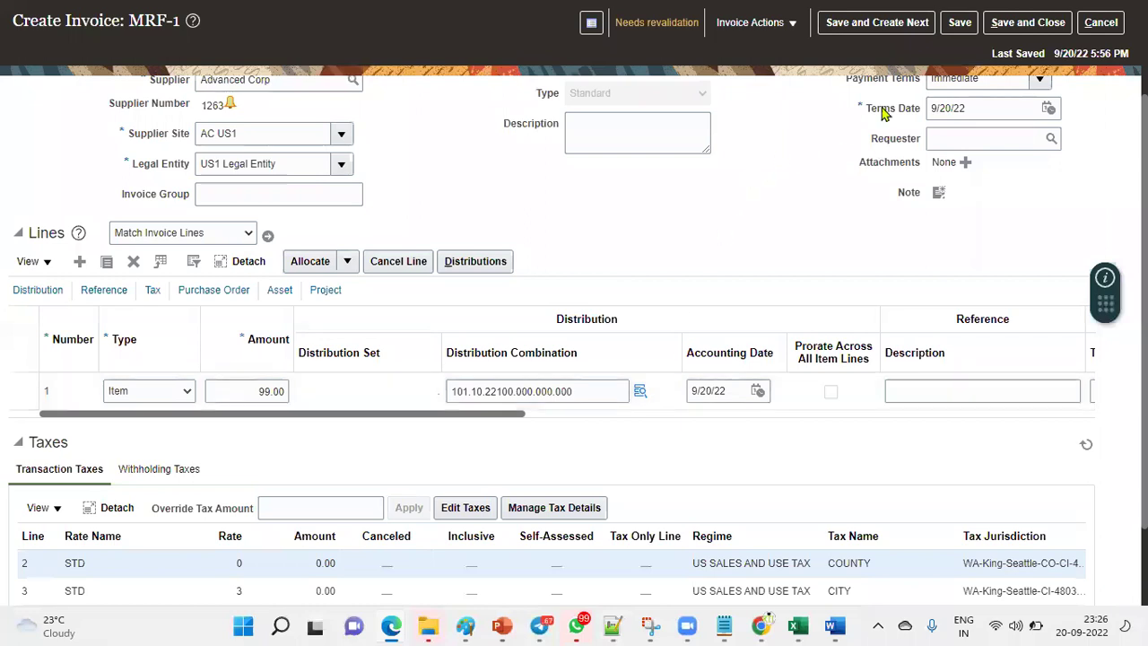
left_click(960, 22)
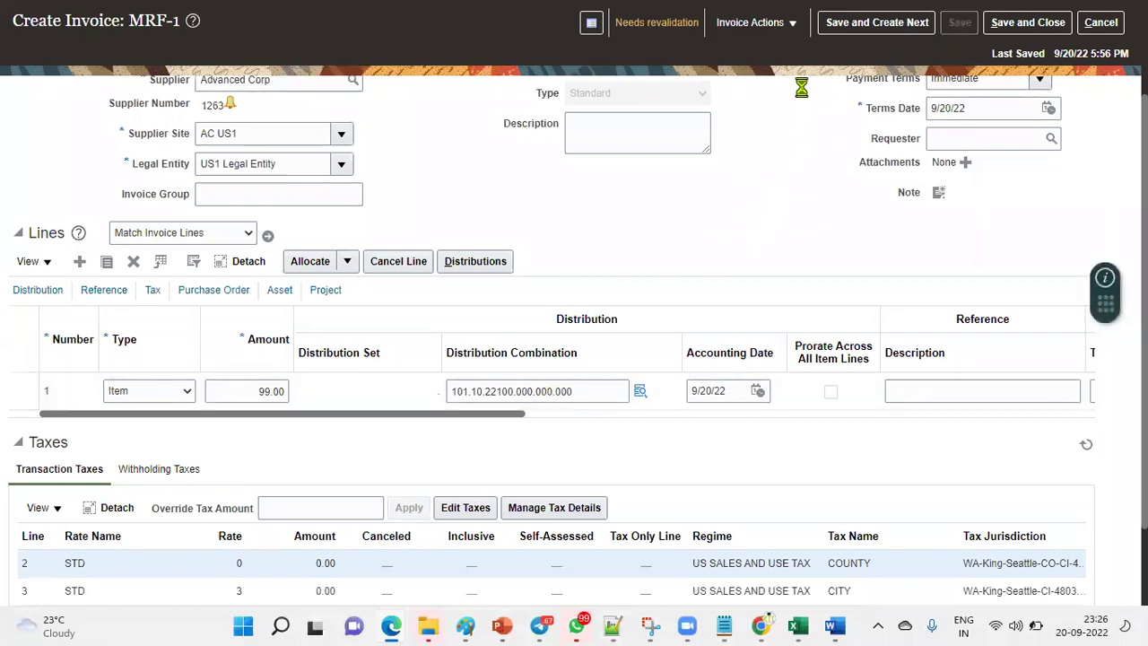
- Run Validate, then Post to Ledger, on invoice MRF-1 from Invoice Actions
left_click(788, 29)
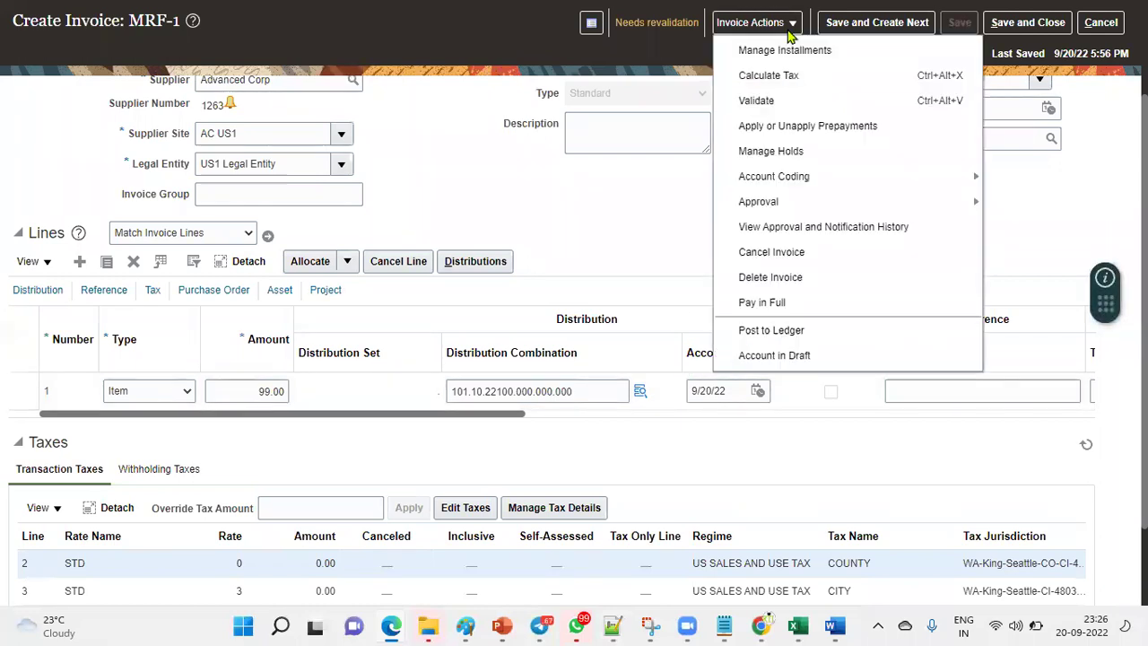
left_click(772, 103)
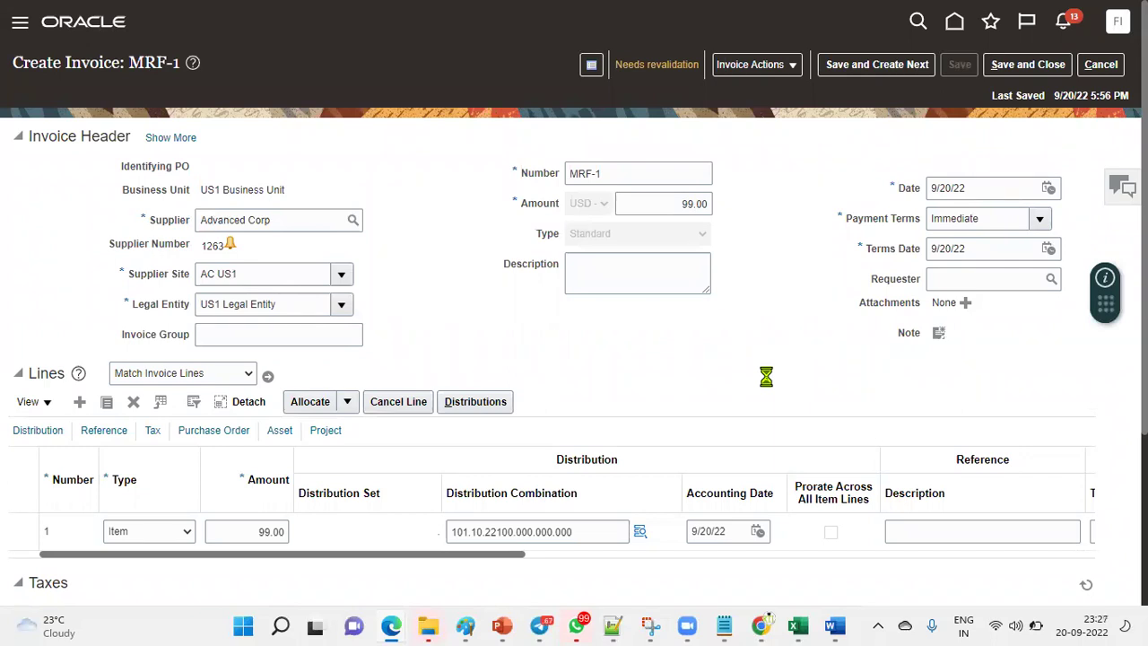
left_click(777, 79)
left_click(789, 373)
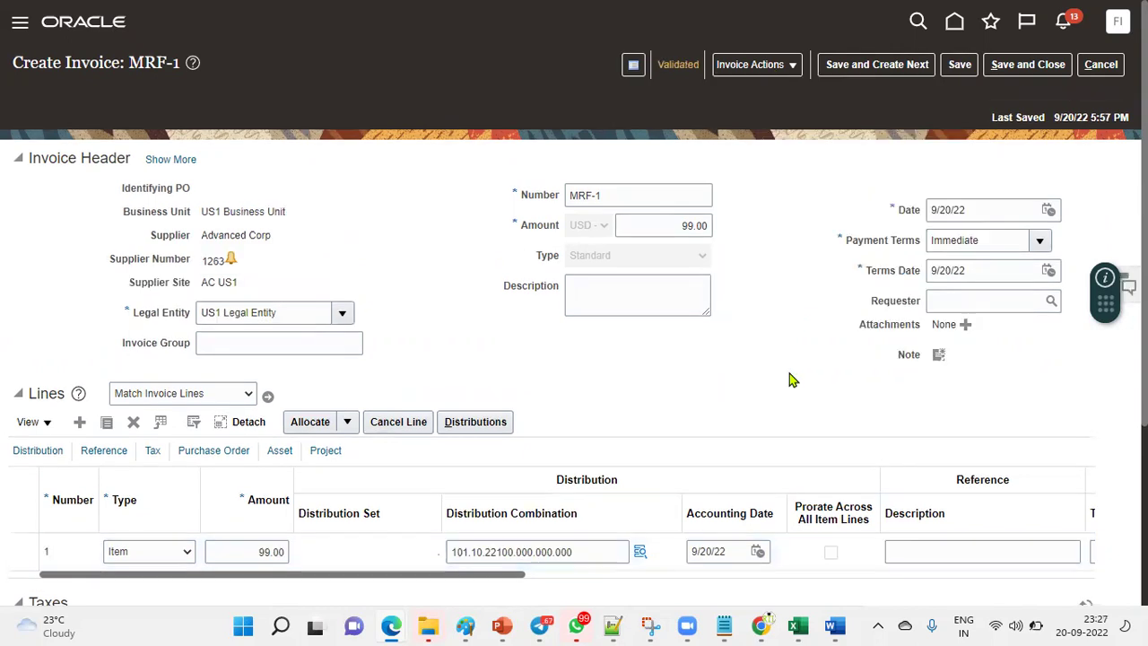
left_click(766, 67)
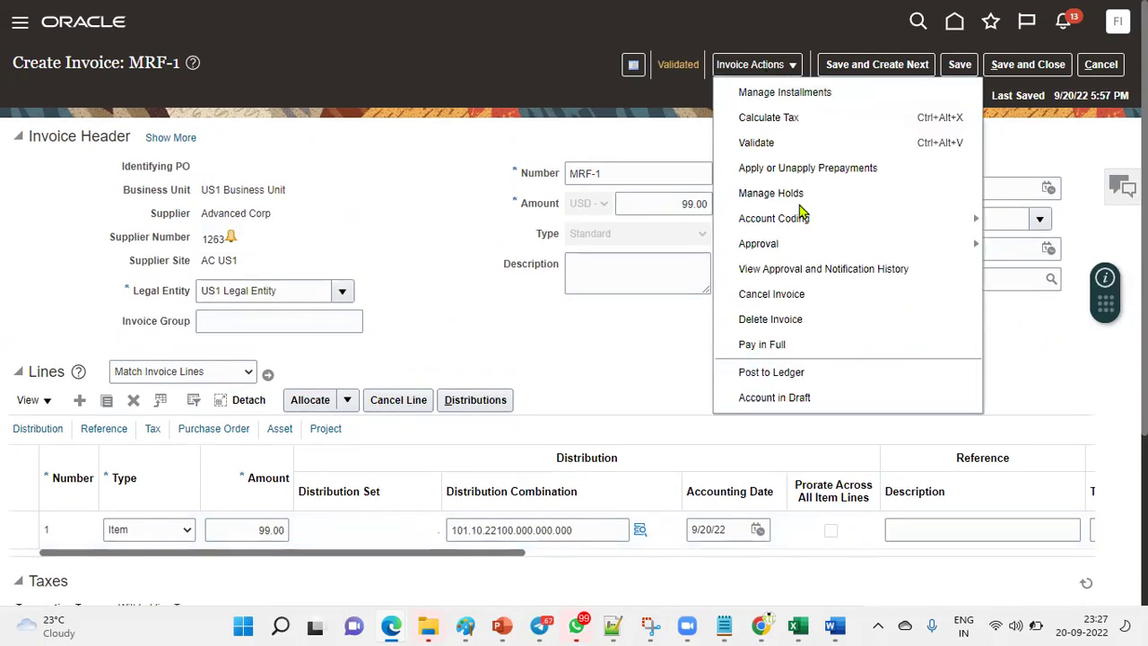
left_click(797, 373)
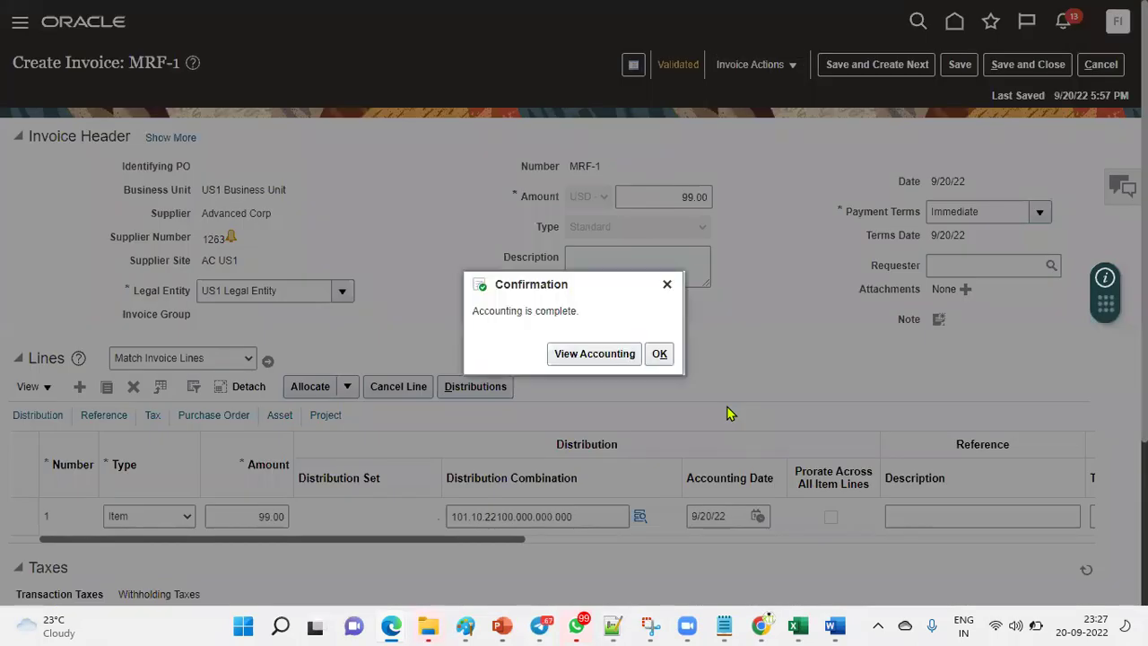
- Review invoice MRF-1's accounting lines, then save and close the invoice
left_click(616, 357)
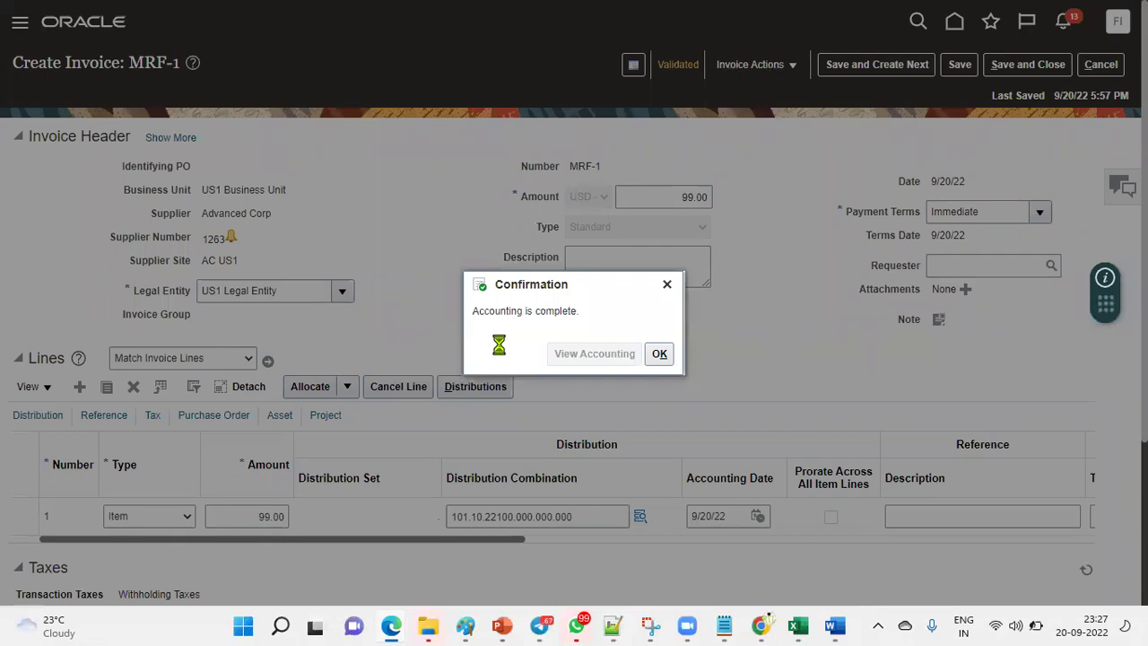
key("Return")
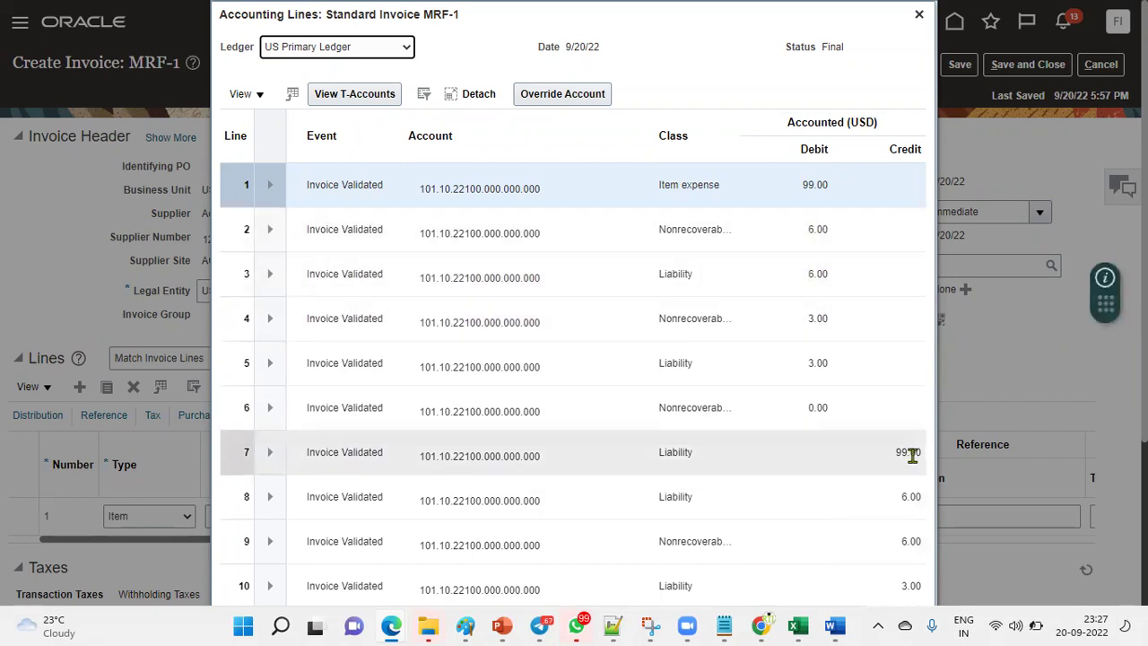
scroll(911, 456, "down", 3)
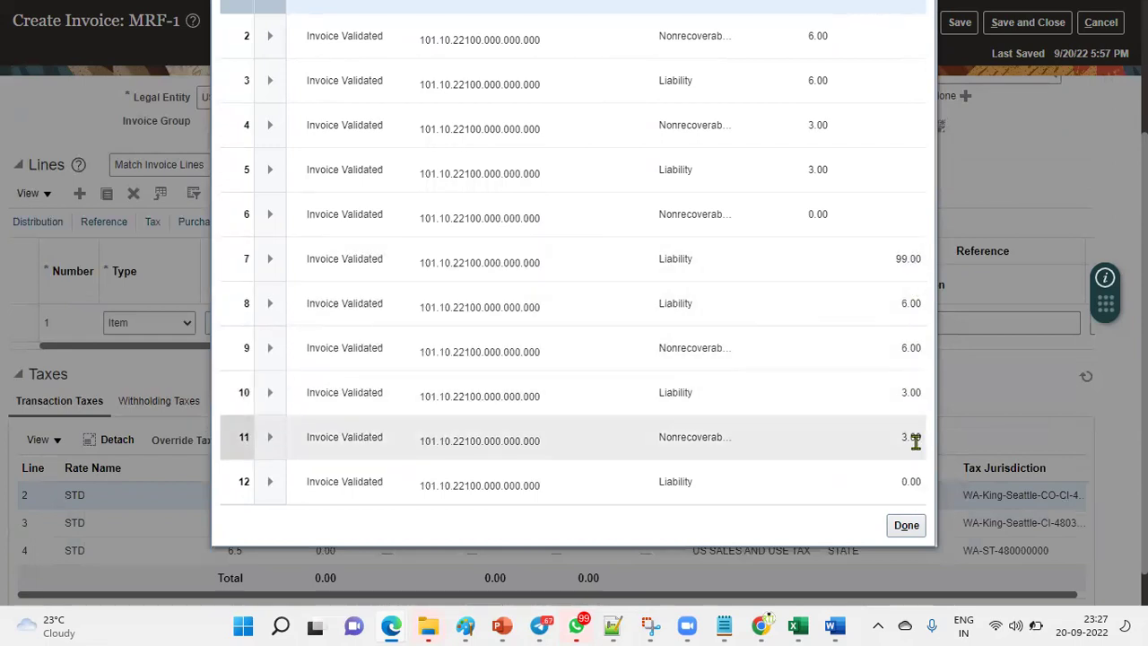
left_click(905, 526)
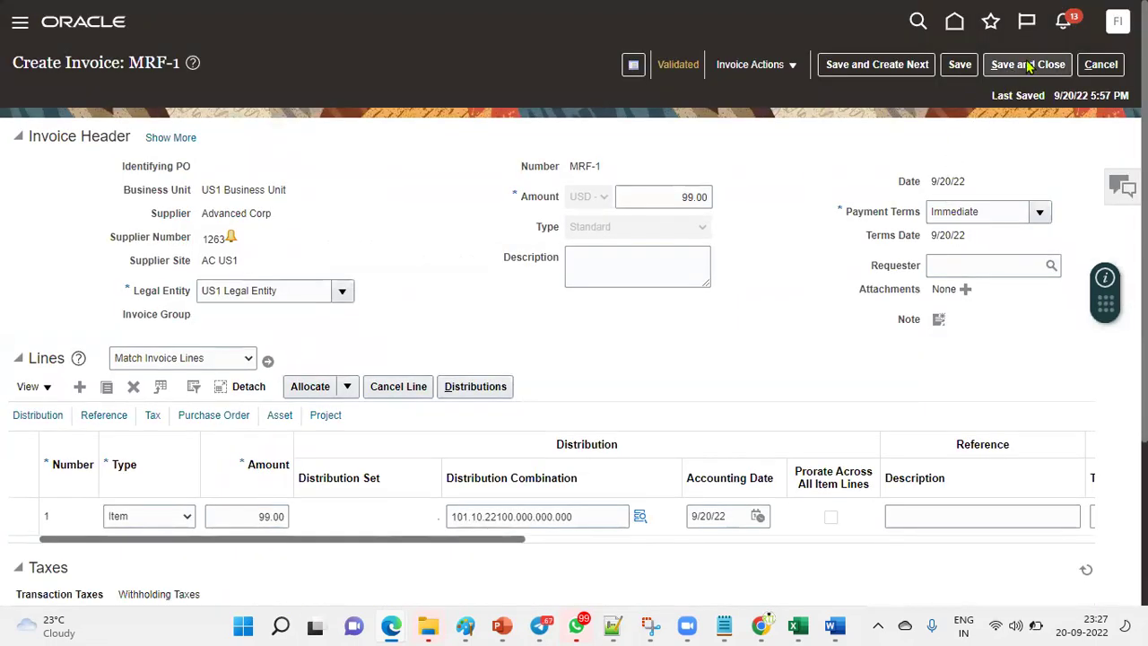
left_click(1023, 65)
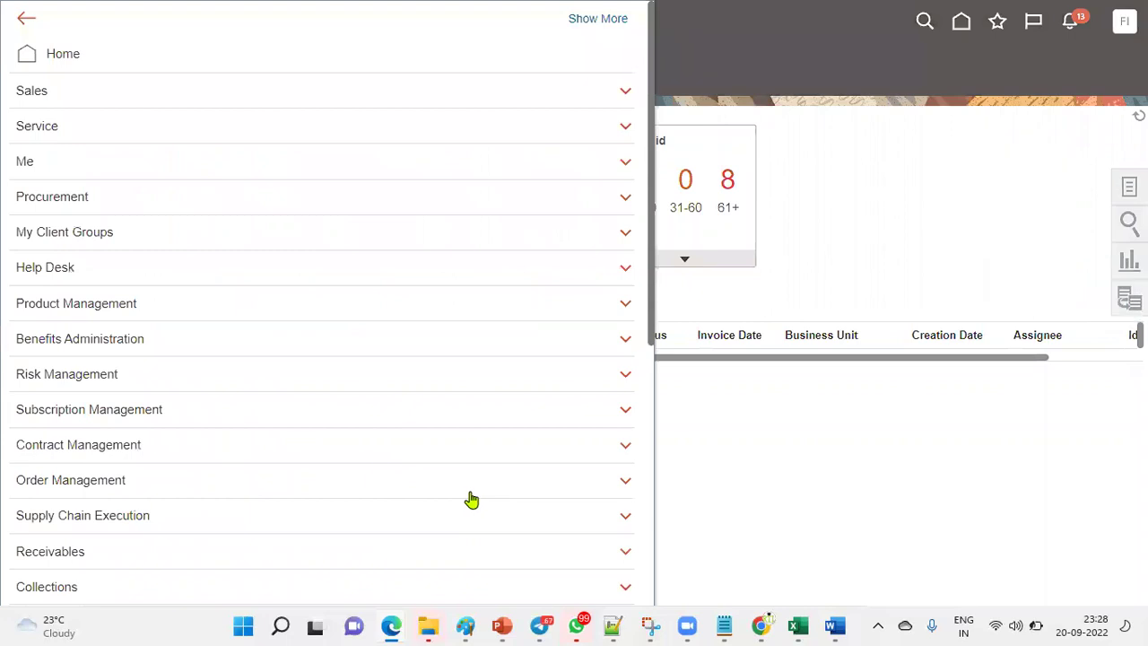
- Open a blank Quick payment form dated 9/20/22 from the Payments tasks
scroll(471, 499, "down", 4)
left_click(502, 301)
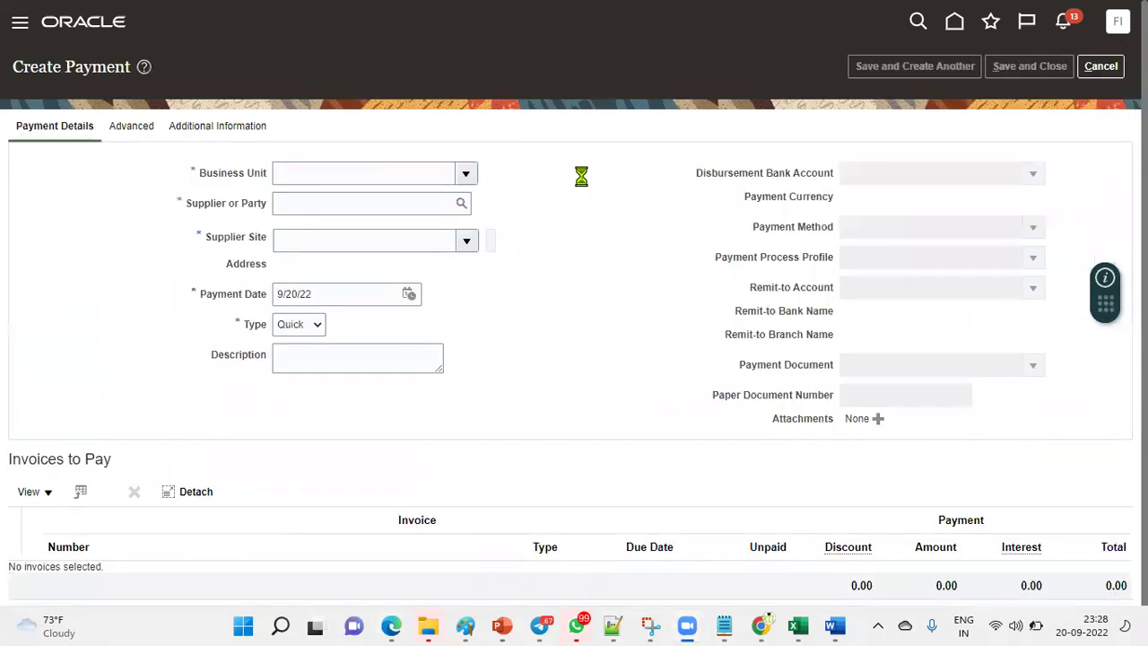
- Set the payment's business unit to US1 Business Unit
left_click(416, 165)
type("us1")
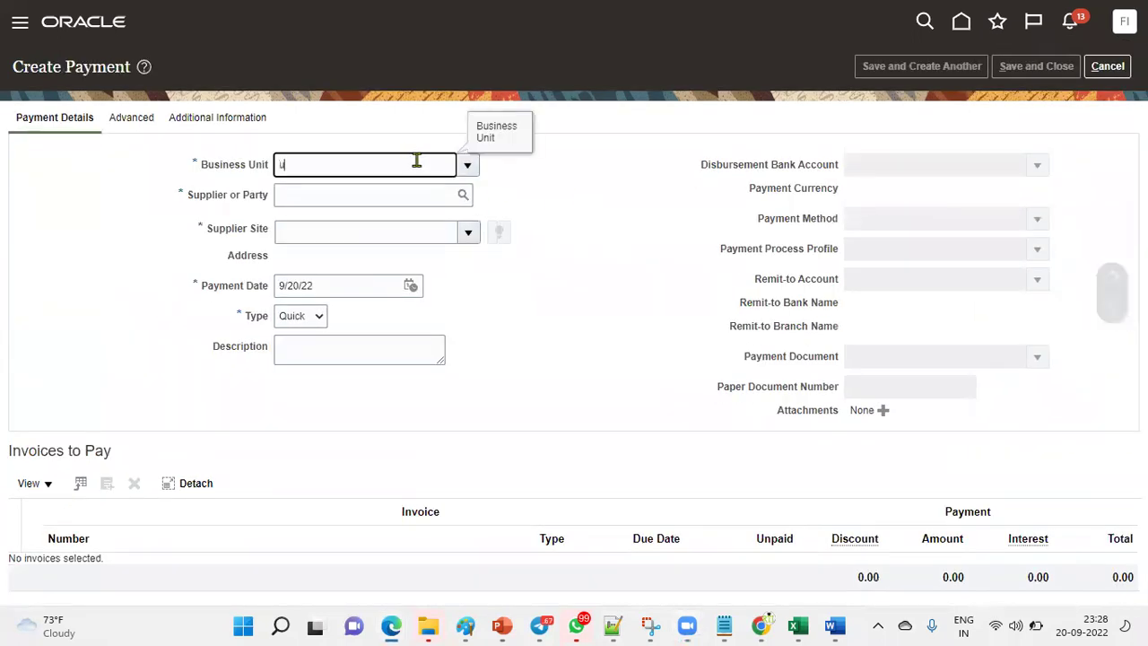
left_click(329, 192)
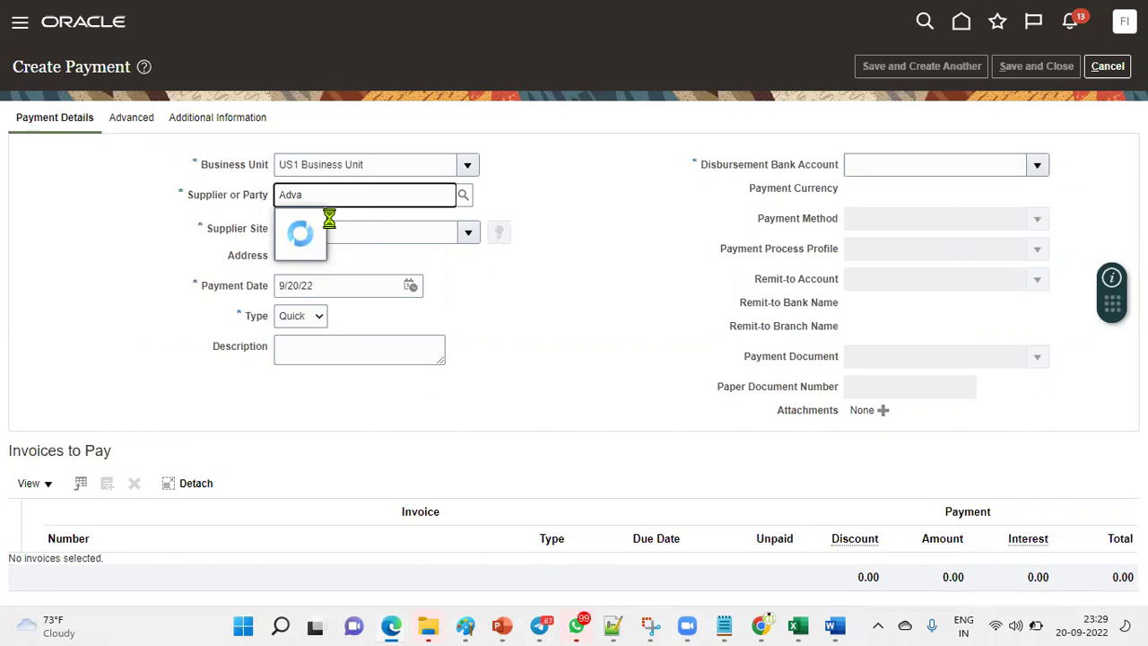
- Replace the wrong supplier with Advanced Corp and confirm supplier site AC US1
left_click(331, 226)
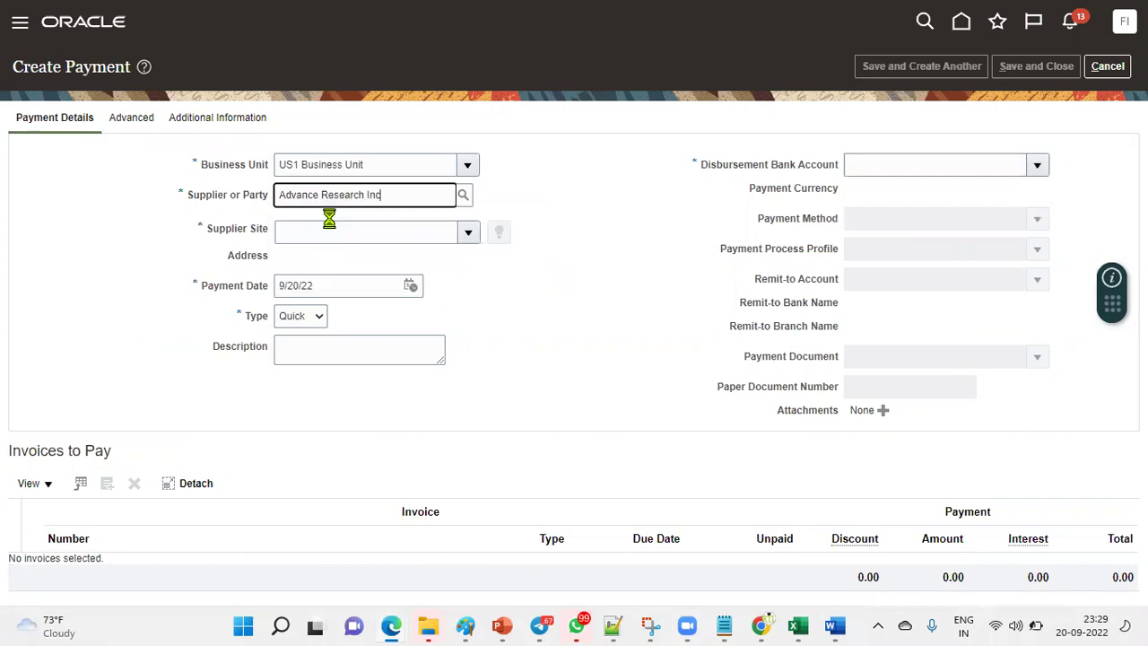
left_click_drag(397, 192, 142, 190)
type("Advanced")
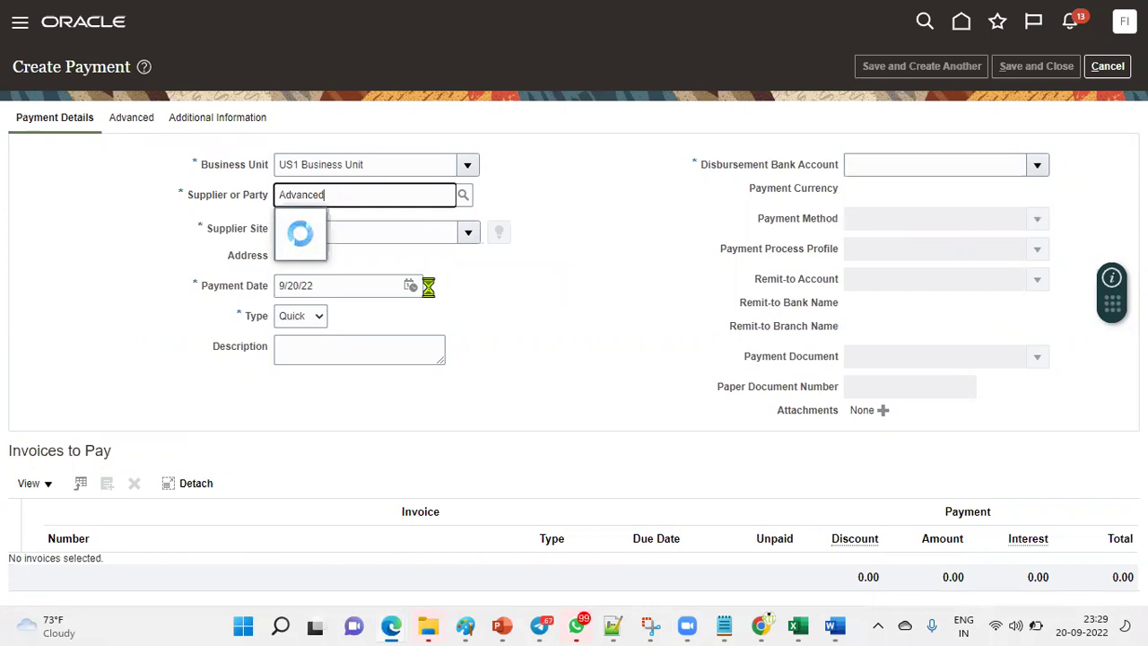
left_click(377, 224)
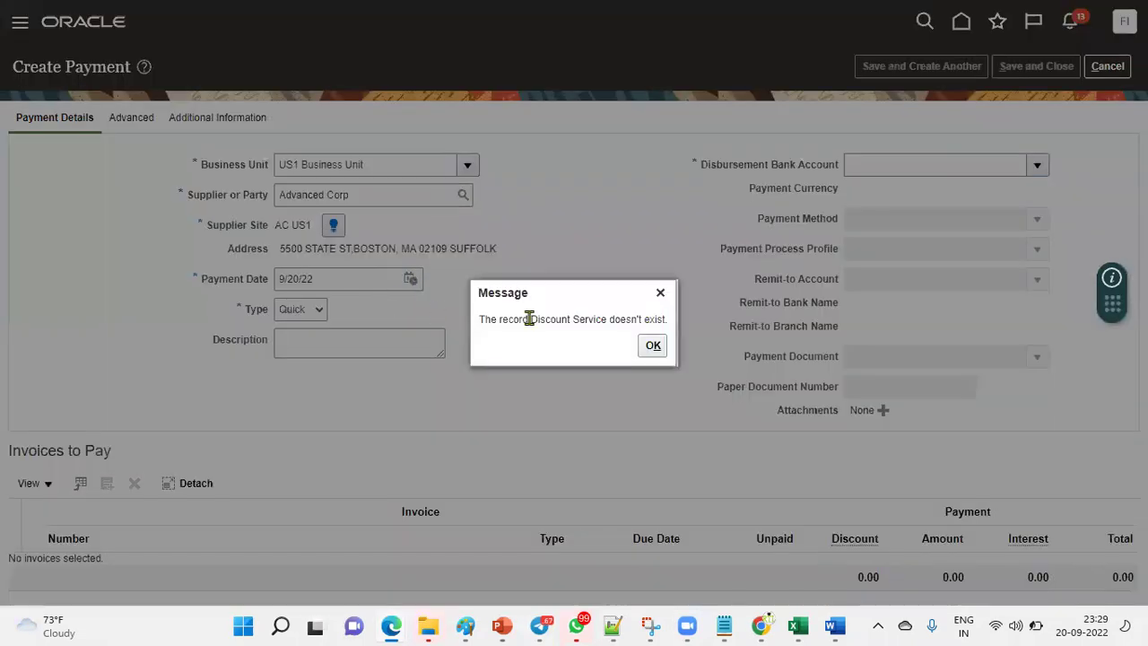
left_click(646, 344)
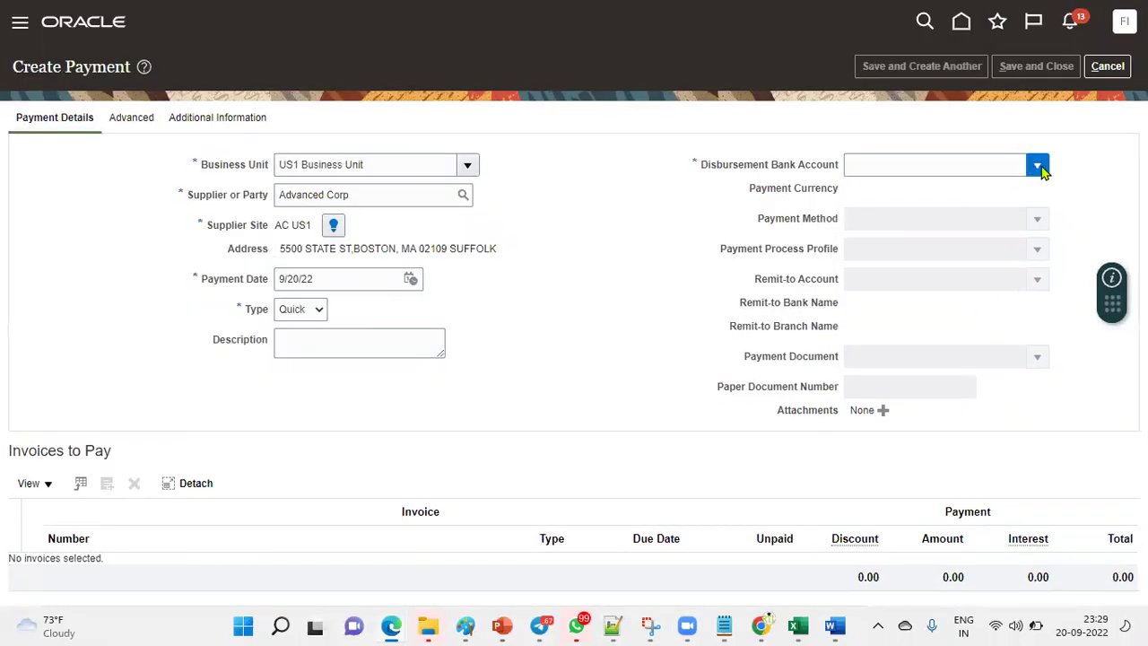
- Pay from bank account BofA-2869 by Check using the Standard Check process profile
left_click(909, 170)
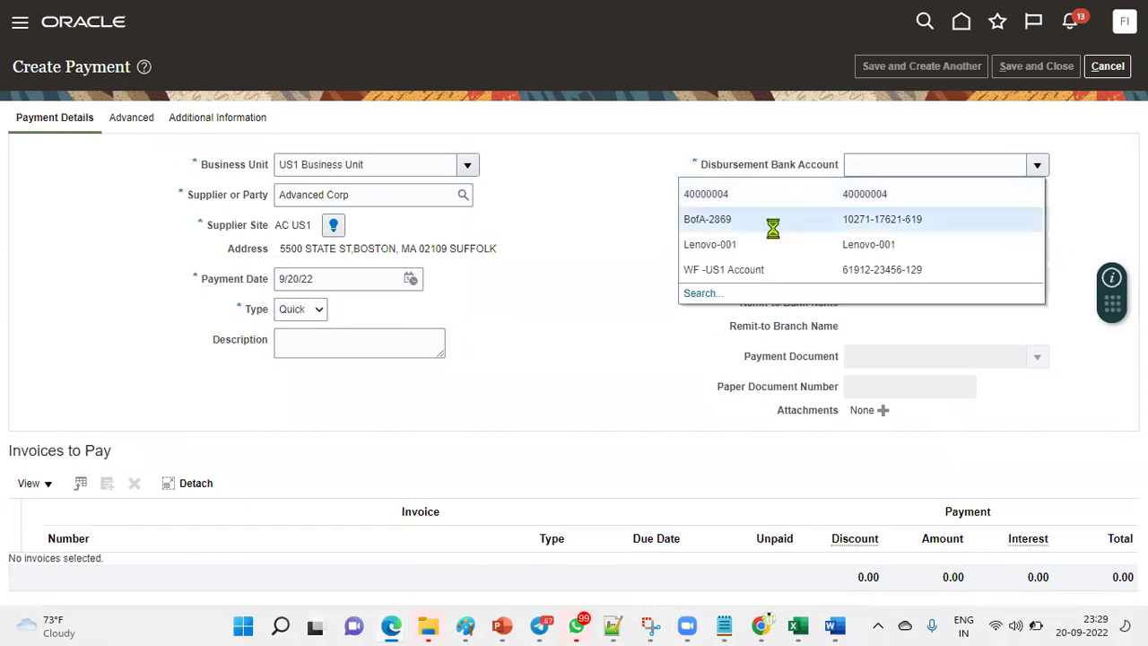
left_click(773, 226)
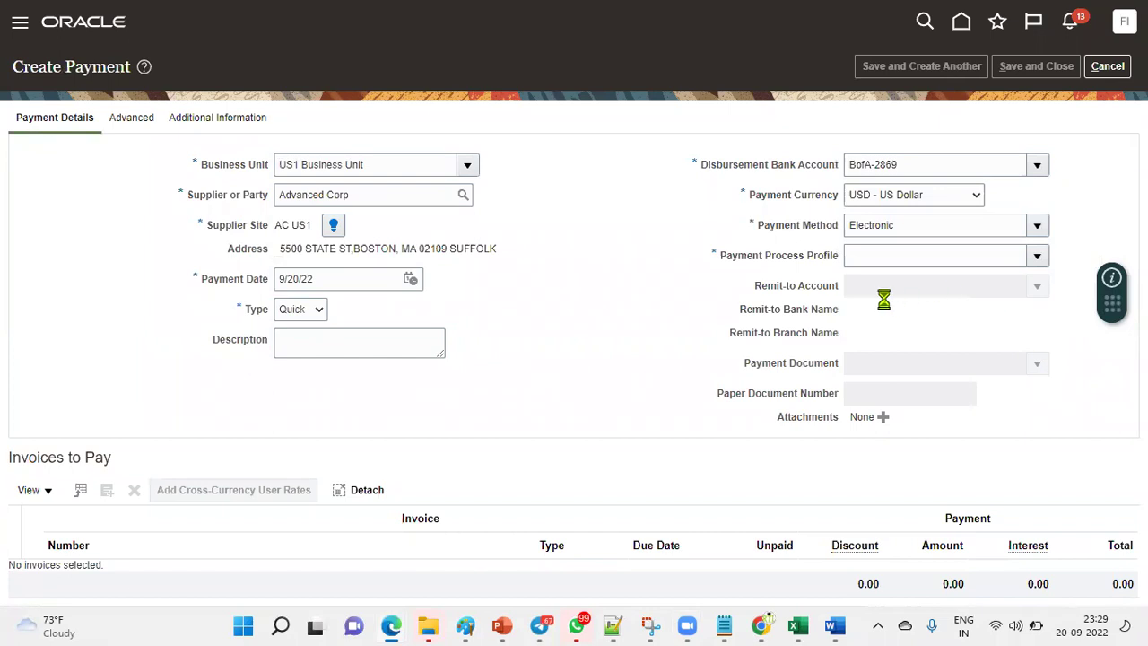
left_click(924, 229)
left_click(864, 256)
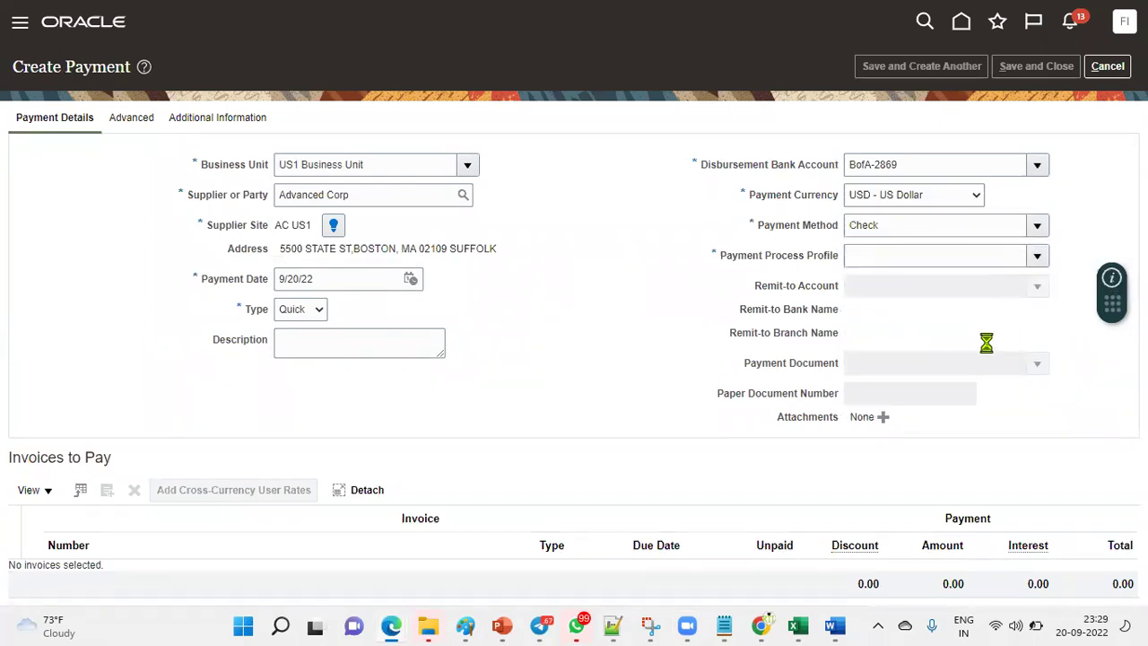
left_click(1037, 255)
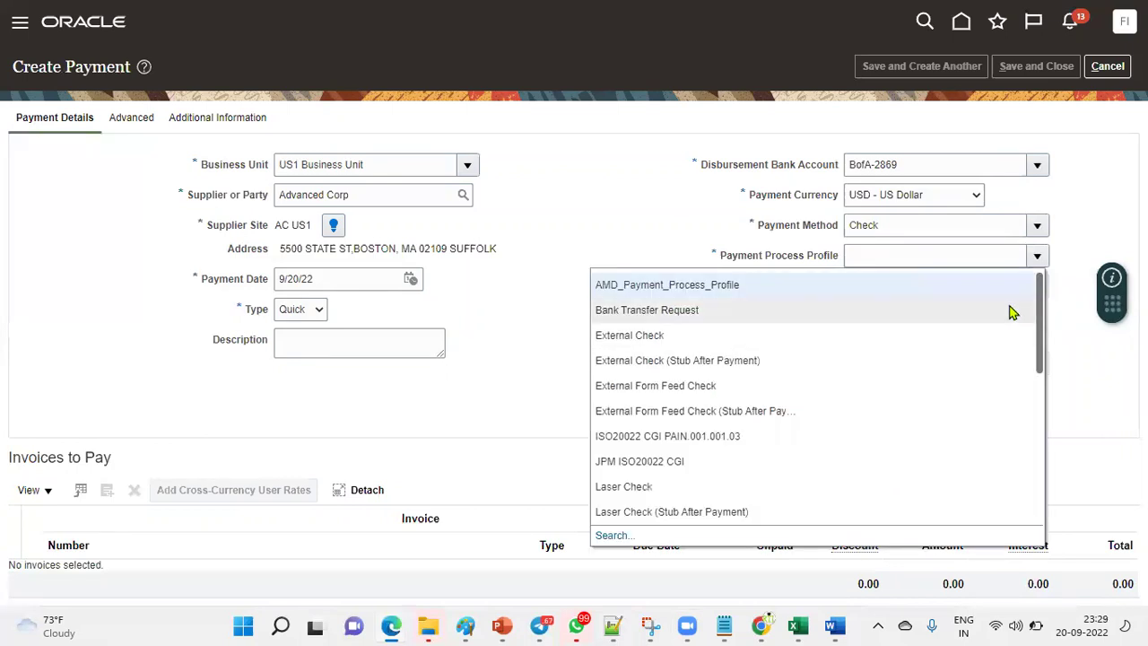
scroll(703, 475, "down", 3)
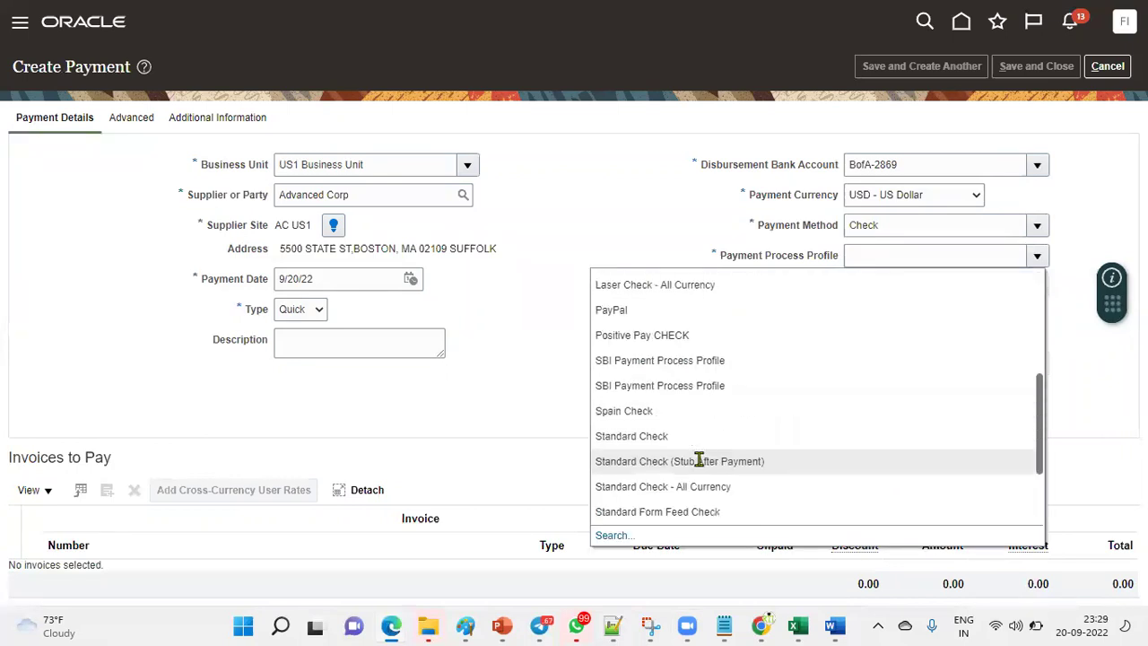
left_click(692, 437)
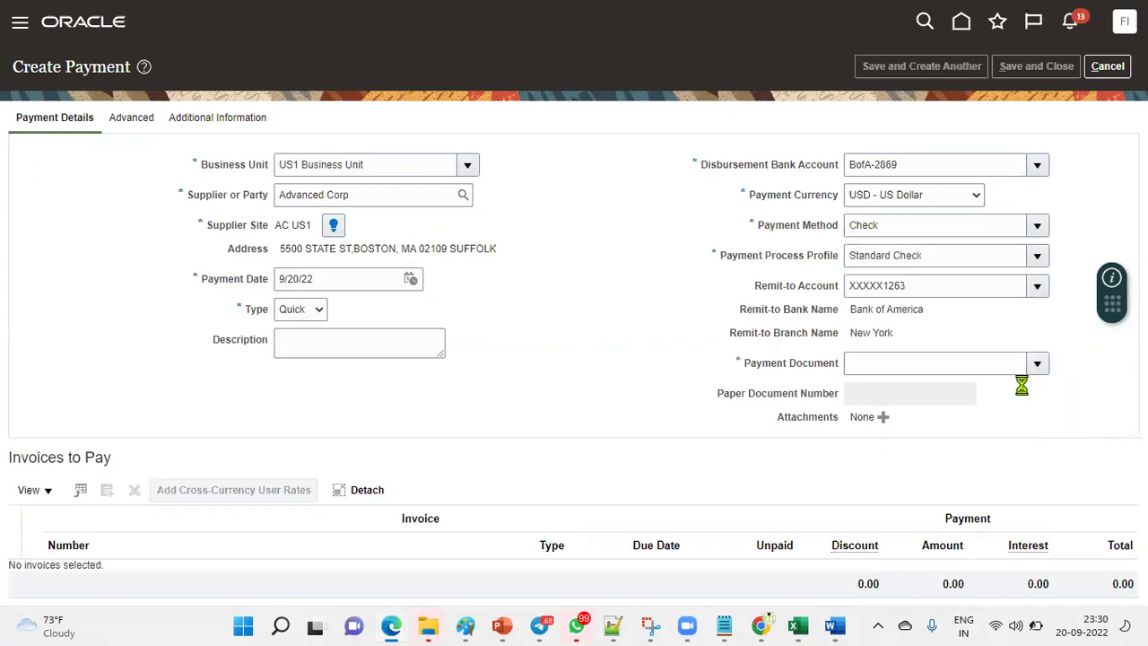
- Choose Check Stock A as the payment document and copy the Invoices to Pay heading
left_click(227, 489)
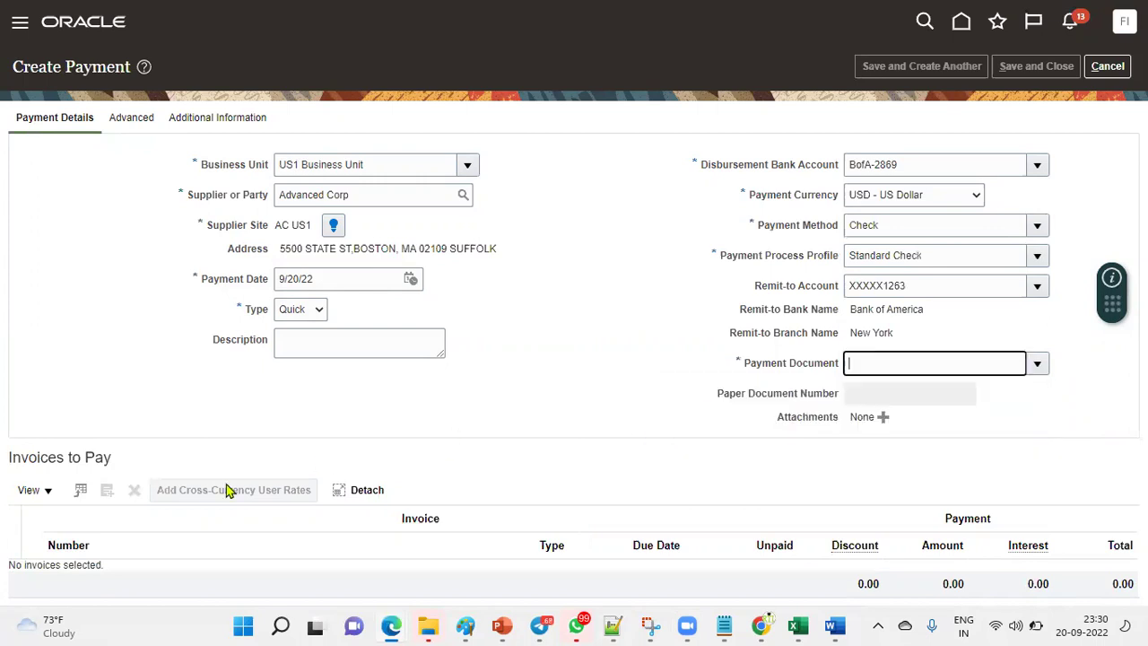
left_click_drag(11, 458, 110, 458)
left_click(152, 430)
left_click(146, 425)
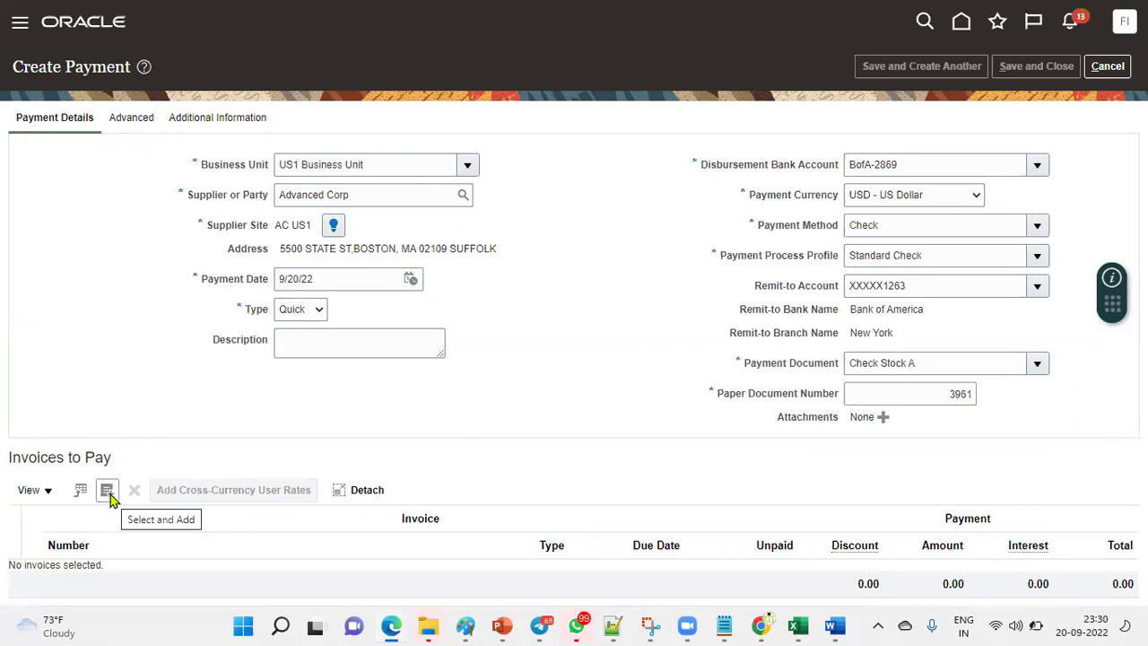
- Add invoice MRF-1 under Invoices to Pay and save the 99.00 USD payment as 3961
left_click(109, 493)
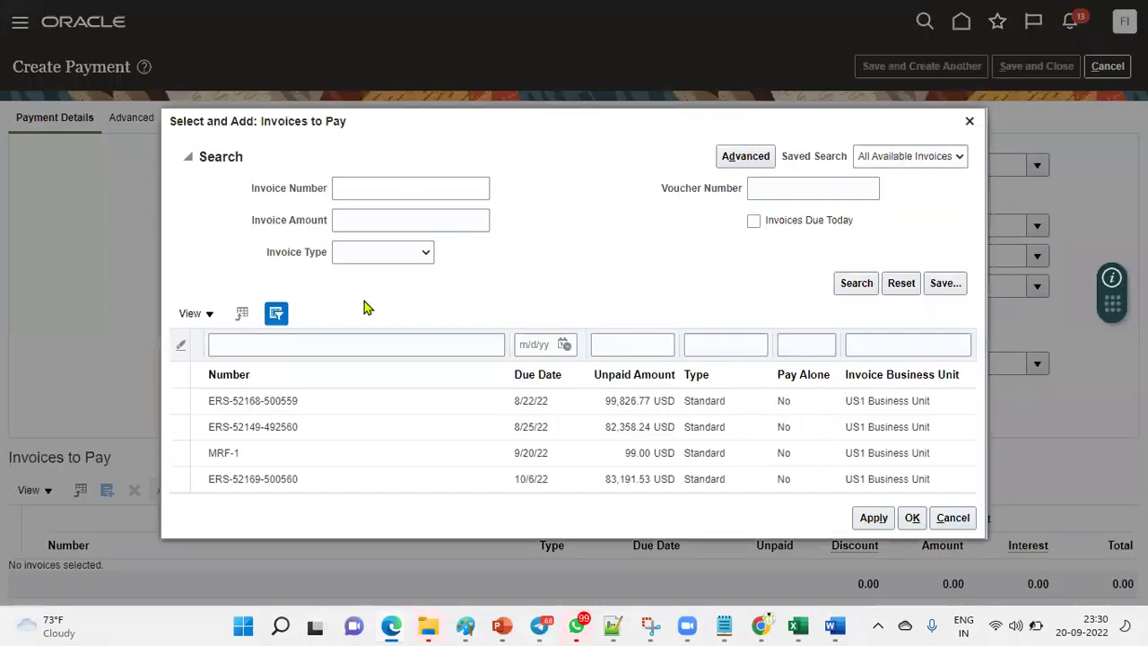
left_click(302, 455)
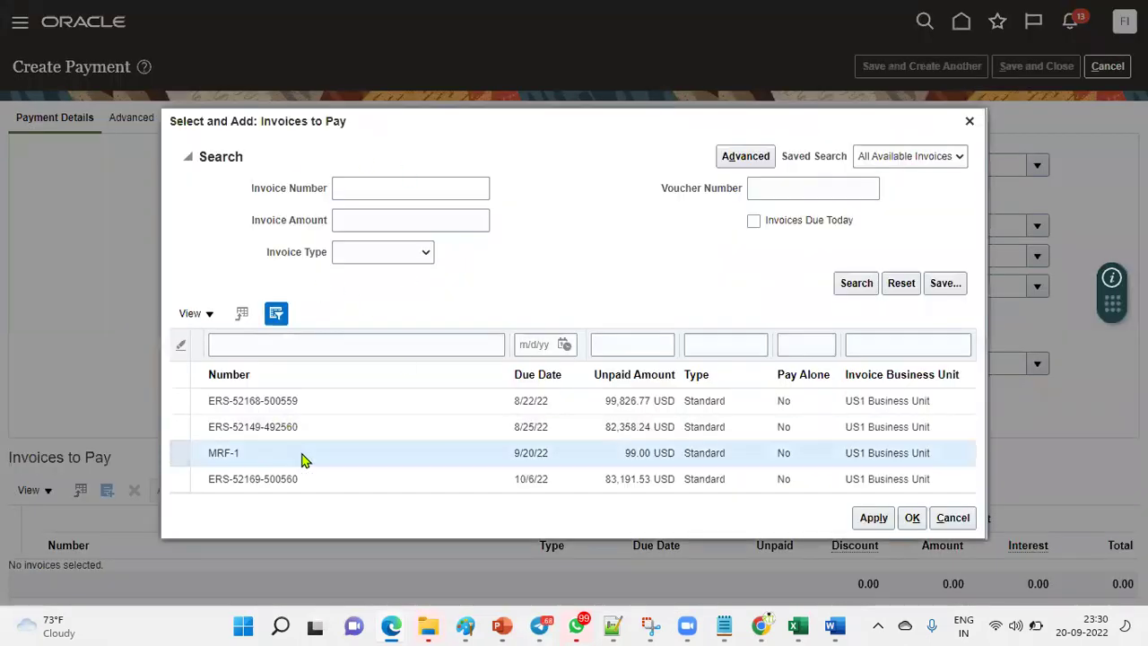
left_click(909, 518)
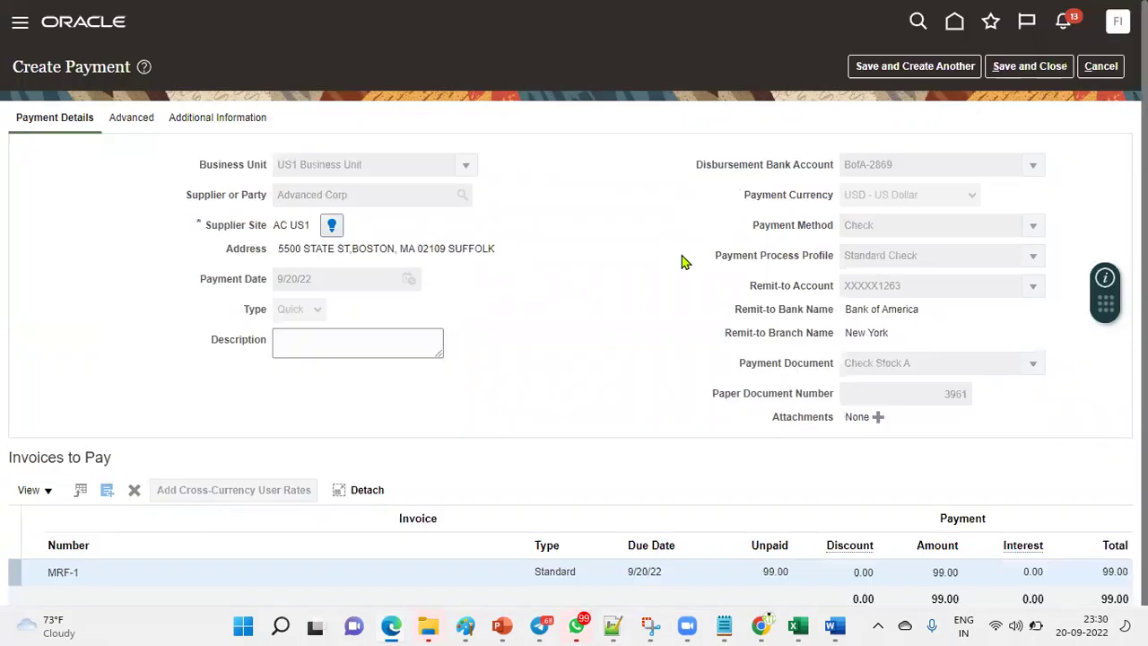
left_click(1033, 69)
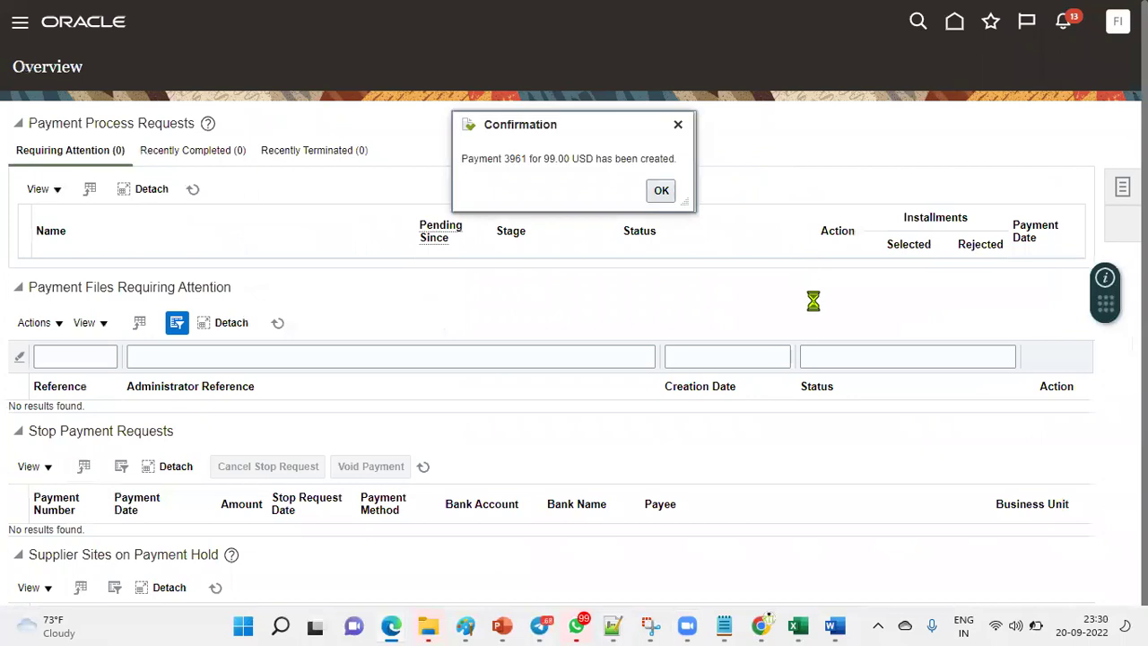
- Copy payment number 3961 from the confirmation message and dismiss it
left_click_drag(502, 158, 525, 161)
right_click(525, 161)
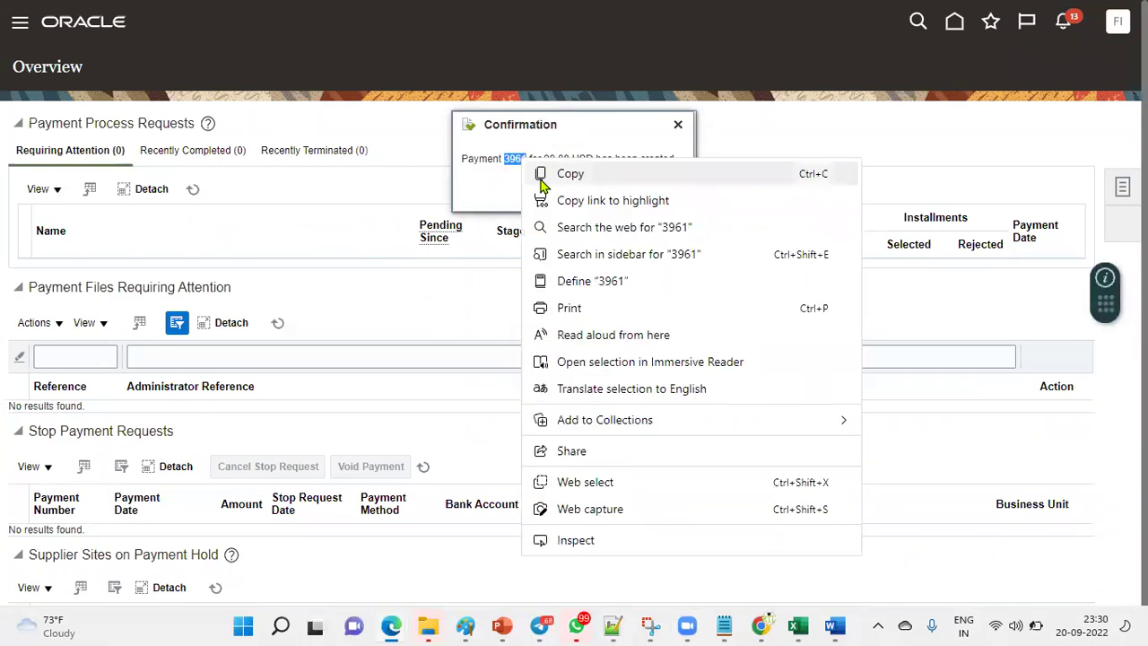
left_click(549, 171)
left_click(661, 190)
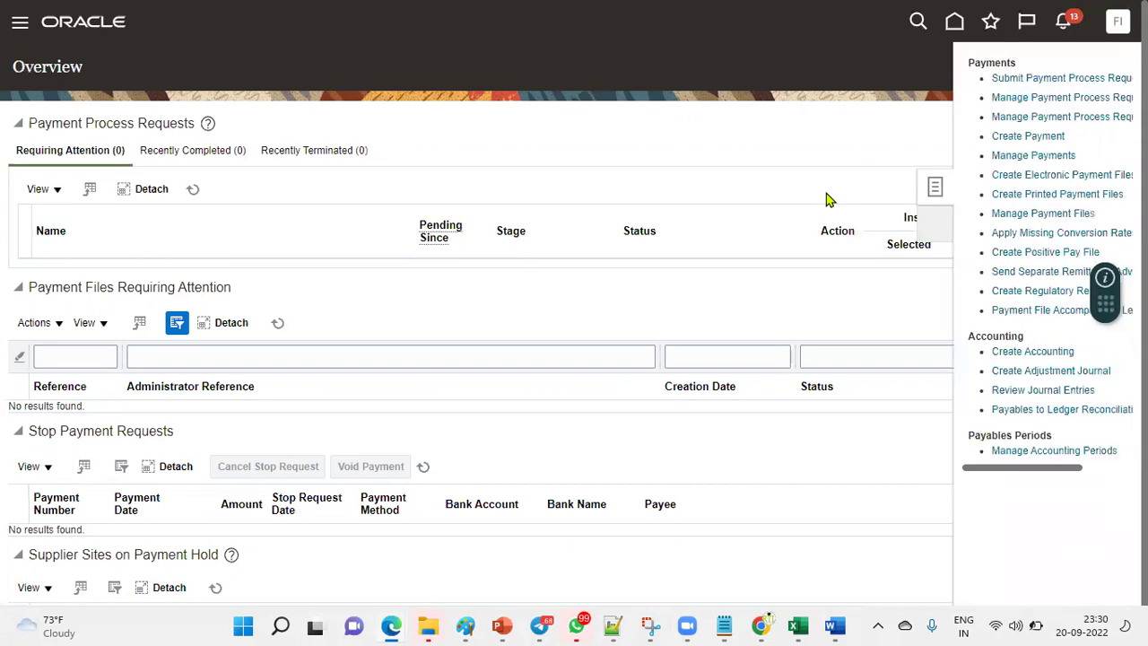
- Search Manage Payments for pasted payment number 3961 and open its details page
left_click(1031, 157)
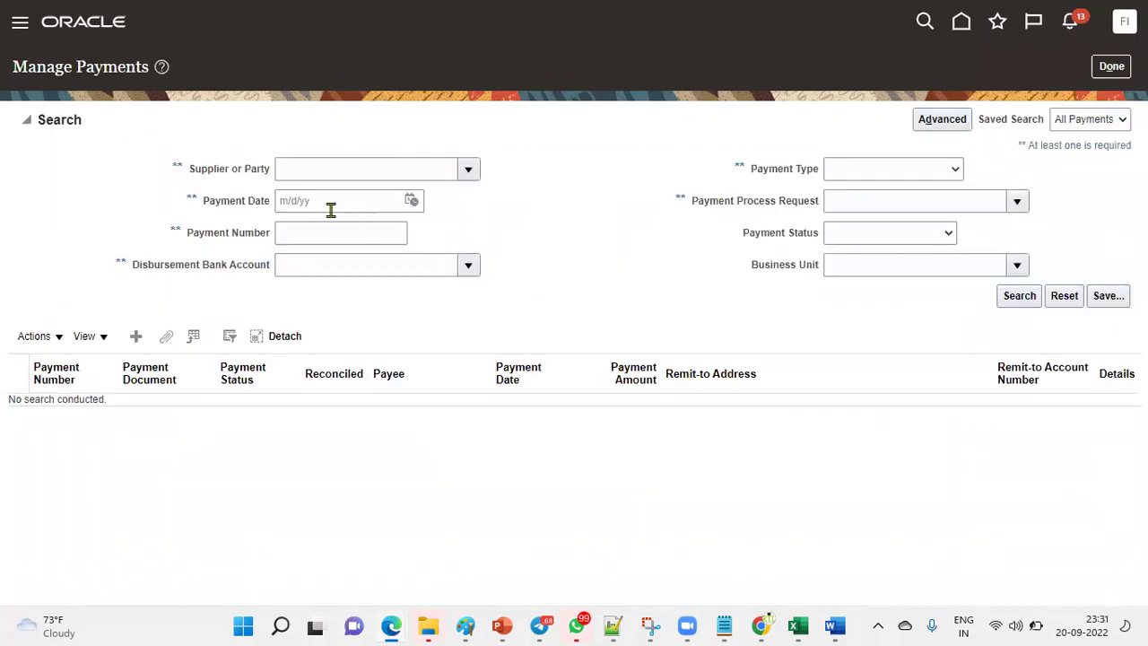
left_click(320, 232)
right_click(319, 231)
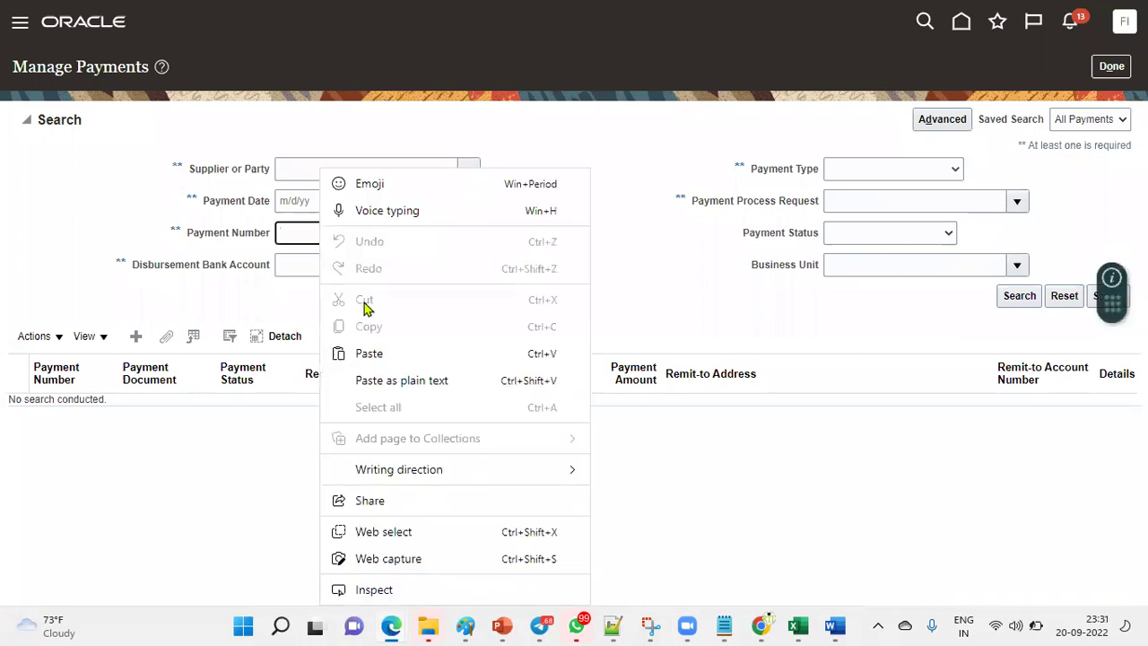
left_click(370, 354)
left_click(1017, 297)
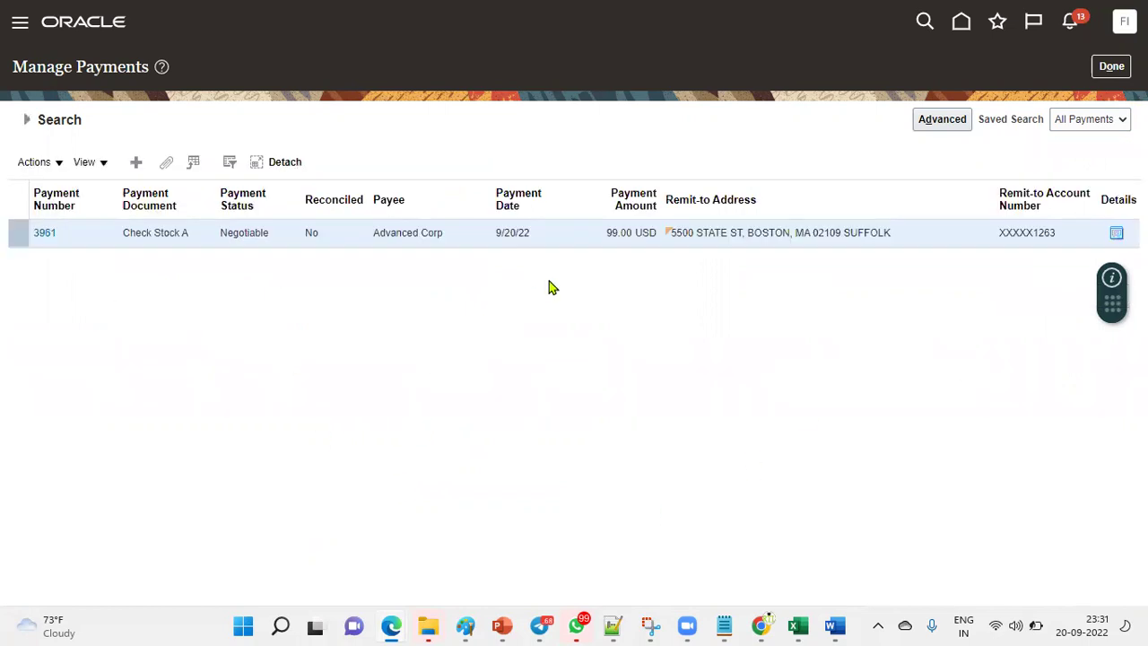
left_click(44, 233)
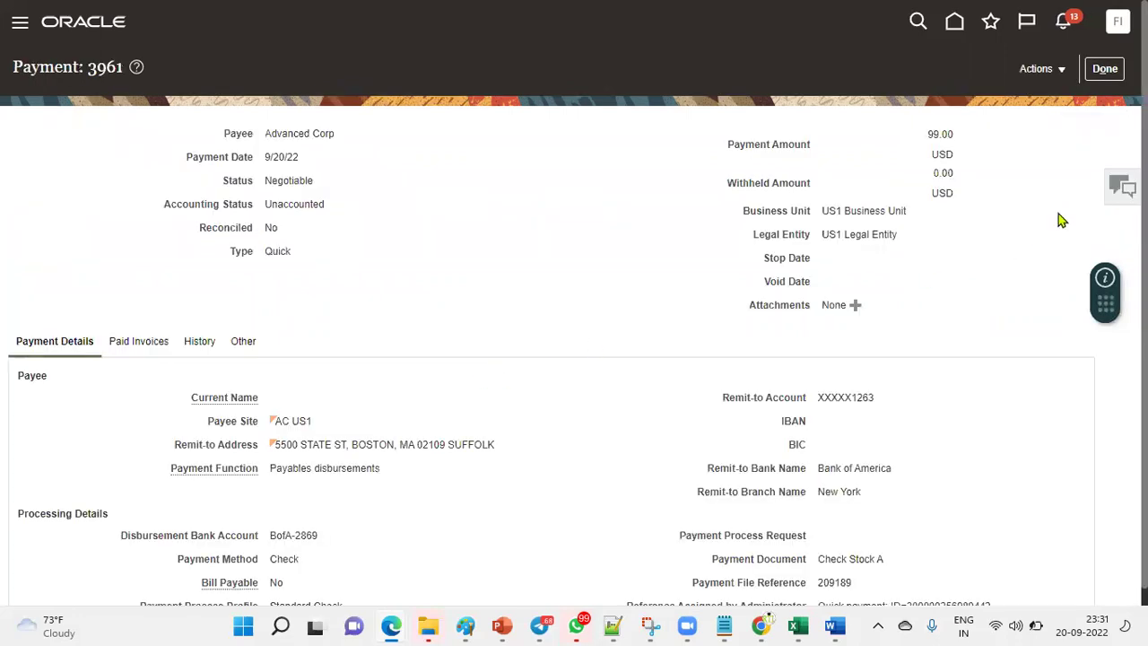
- Post payment 3961 to the ledger and view its Liability 108.00 and Cash clearing 99.00 lines
left_click(1053, 72)
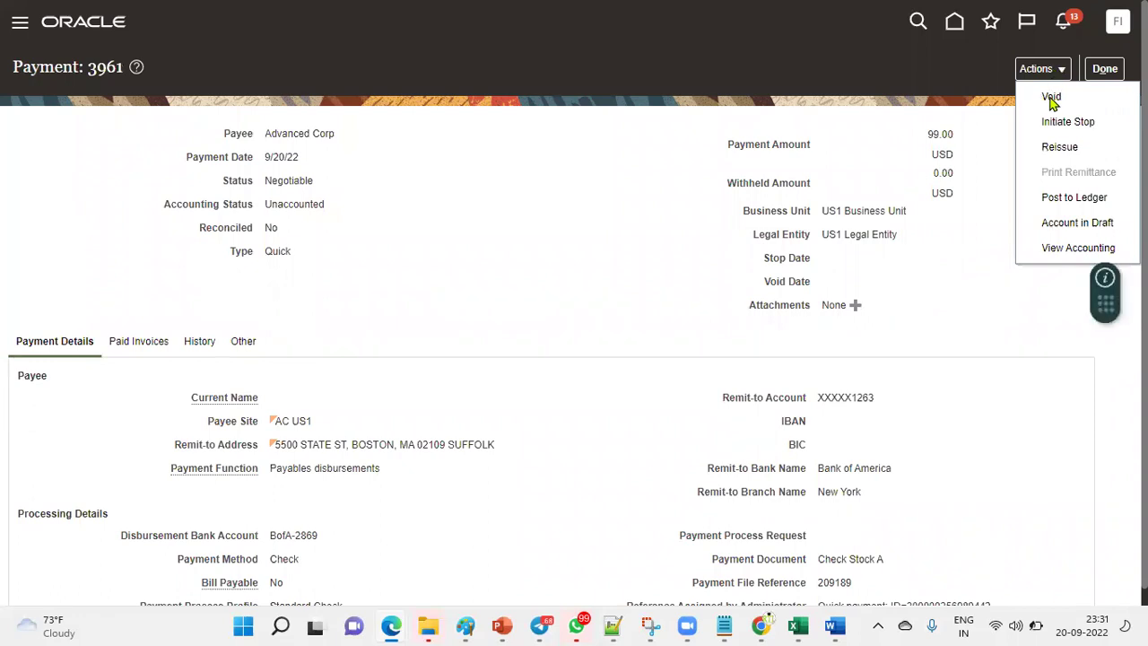
left_click(1068, 199)
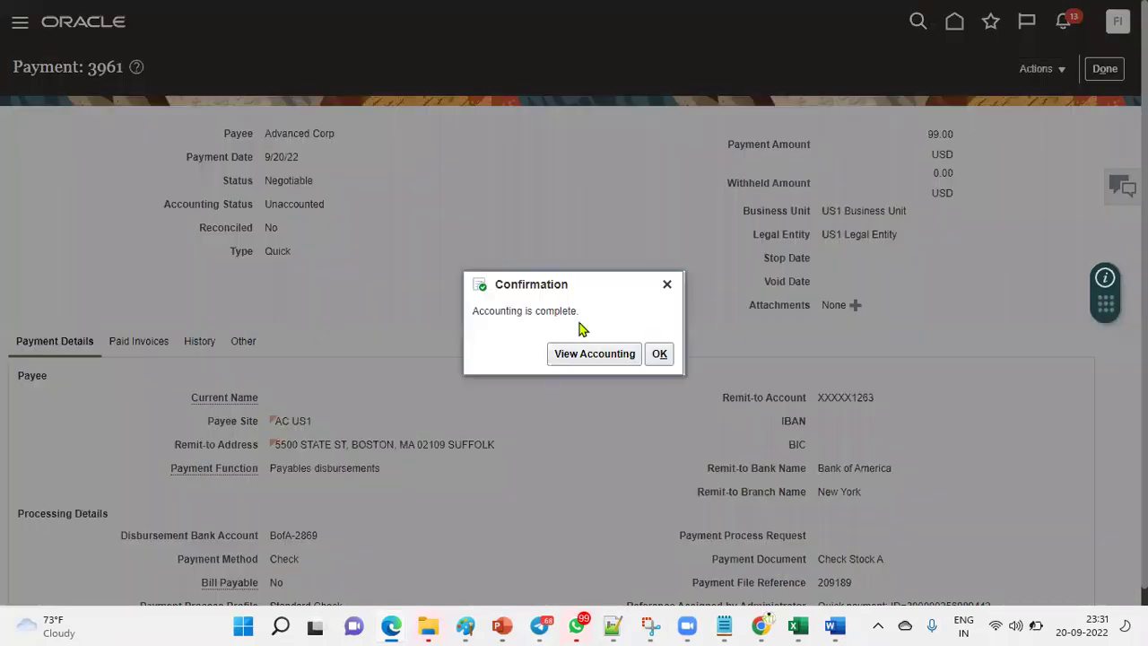
left_click(589, 354)
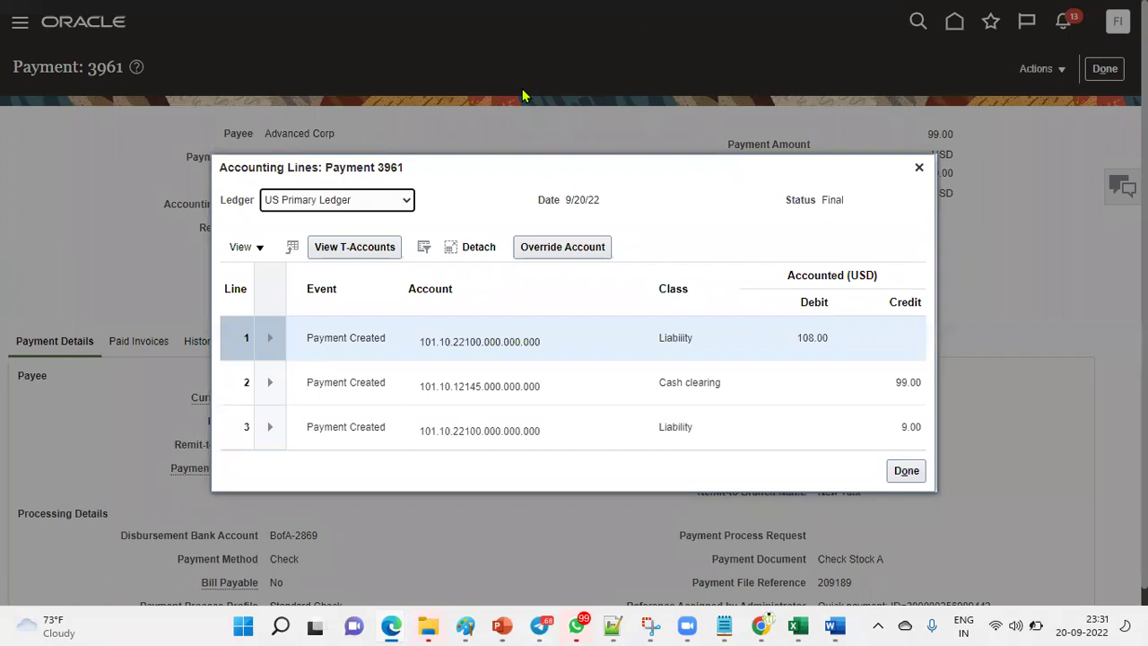
- Review payment 3961's accounting lines, close them, and switch to the Excel Book1 journal sheet
mouse_move(651, 314)
left_mouse_down()
mouse_move(750, 397)
mouse_move(937, 403)
left_mouse_up()
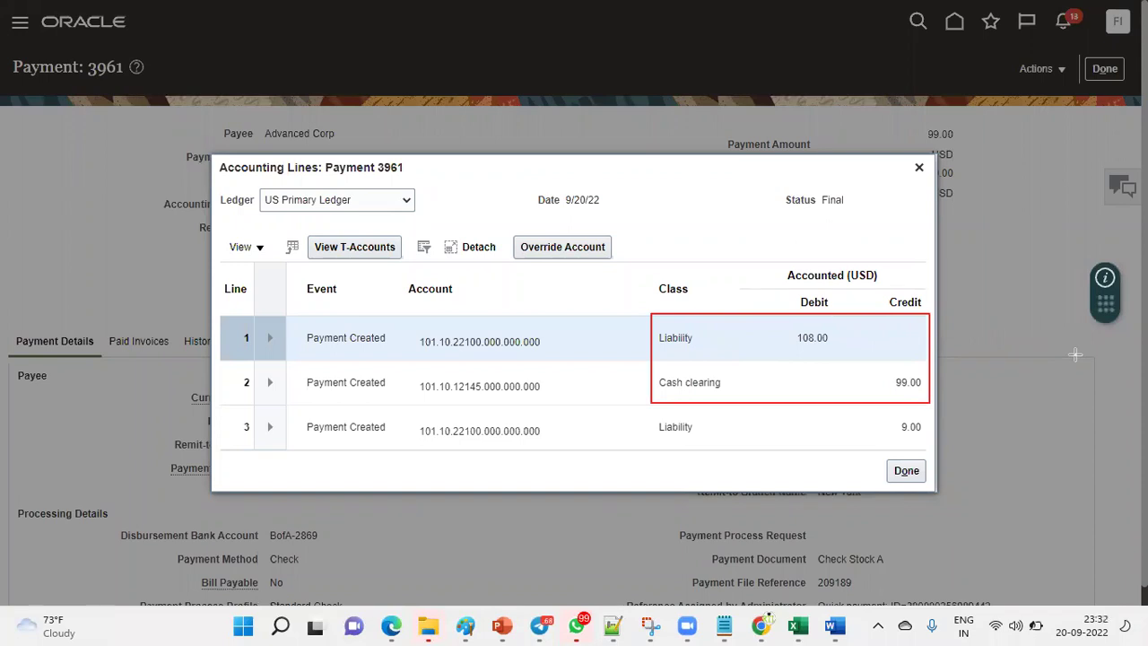
key("Escape")
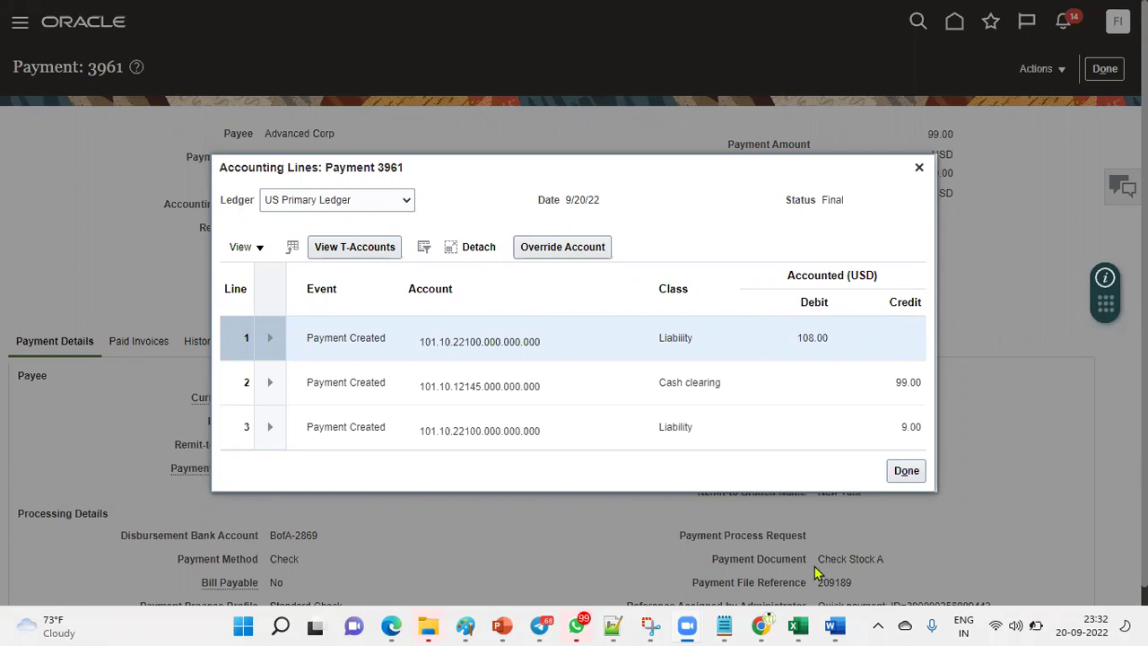
left_click(804, 625)
left_click(395, 398)
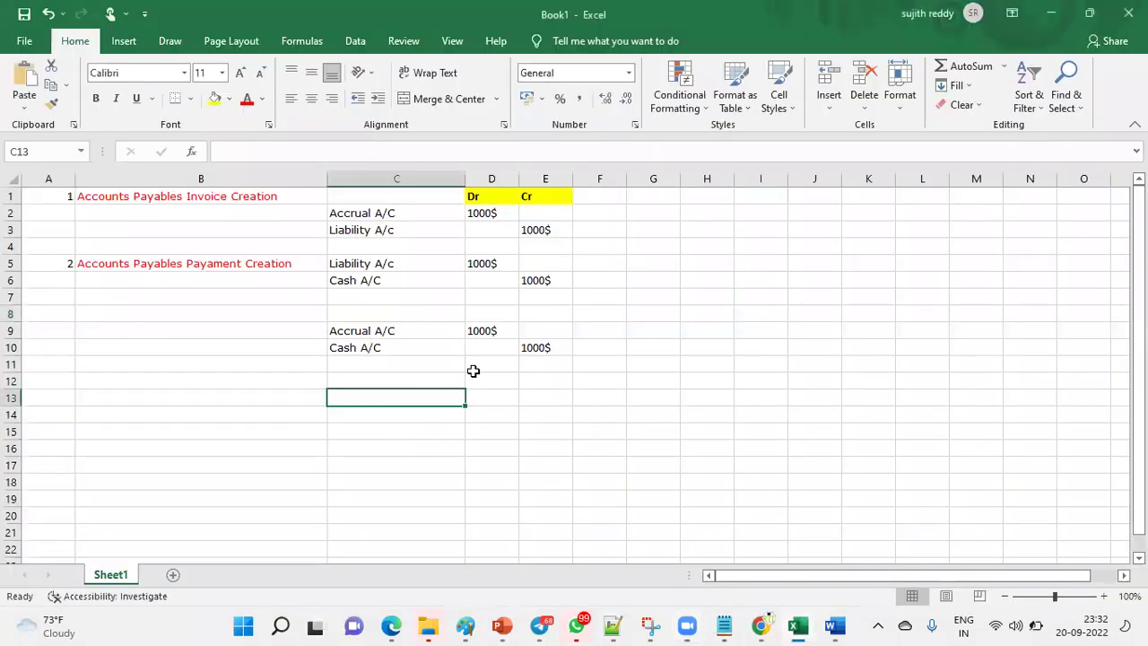